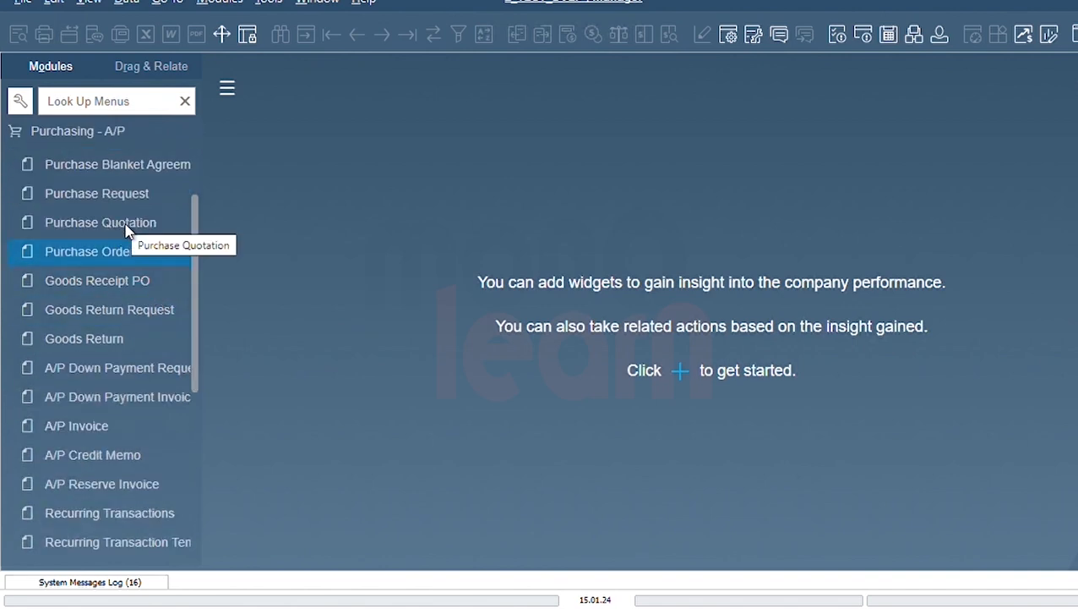
# Look through the blank Purchase Request, Purchase Quotation and Purchase Order forms, closing each one without entering data
pyautogui.click(72, 196)
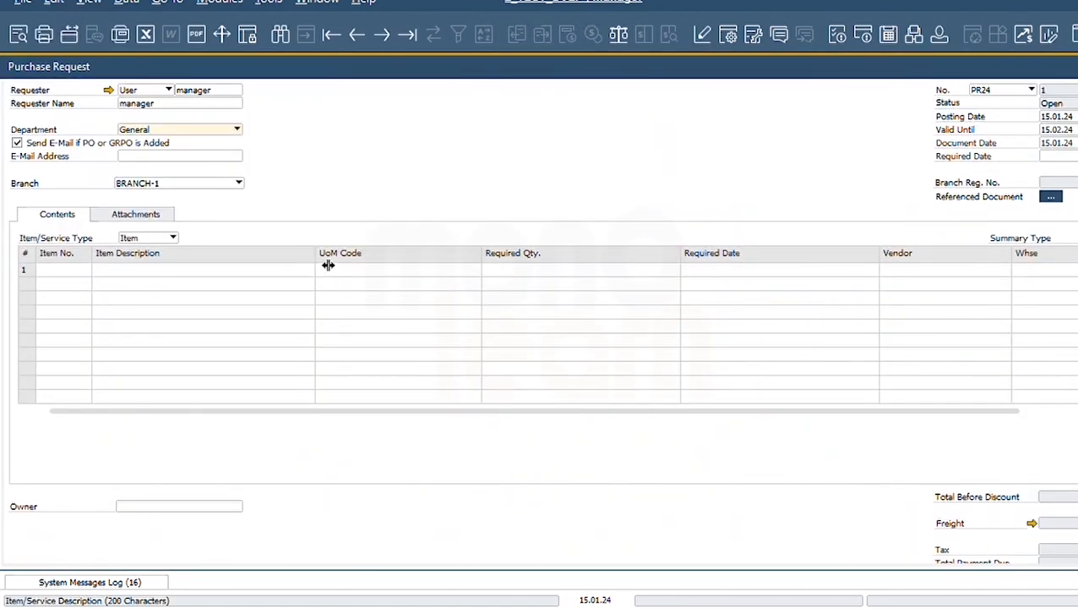
pyautogui.press('Escape')
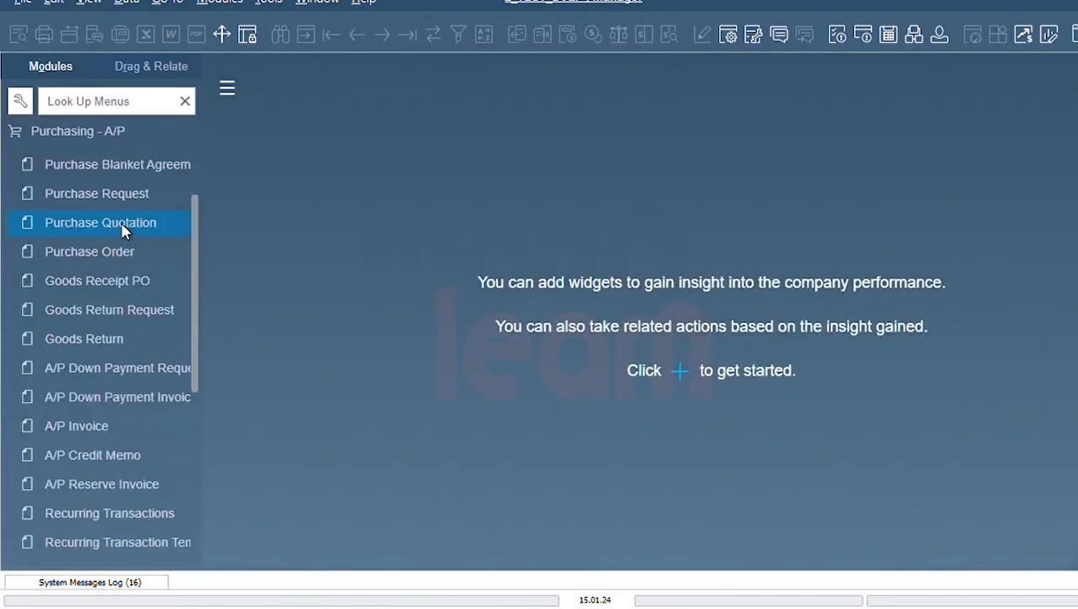
pyautogui.click(123, 228)
pyautogui.press('Escape')
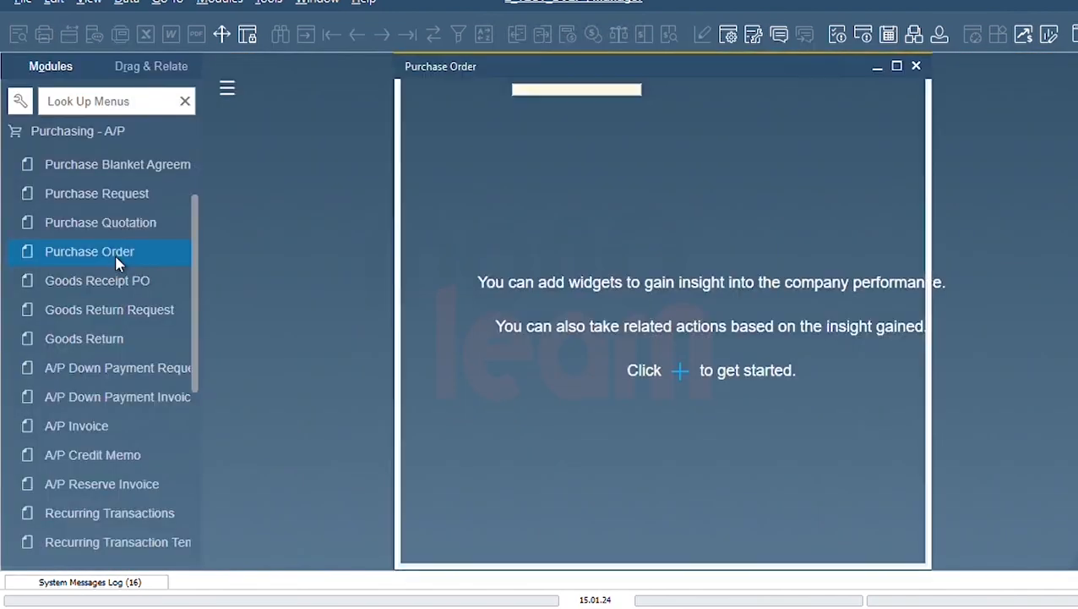
pyautogui.press('Escape')
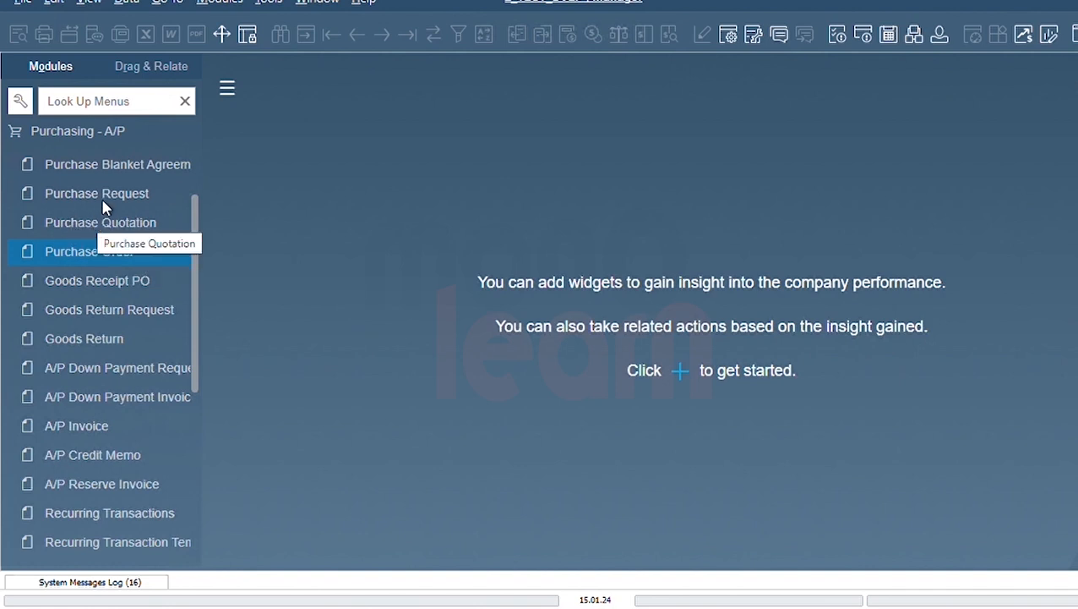
pyautogui.click(102, 232)
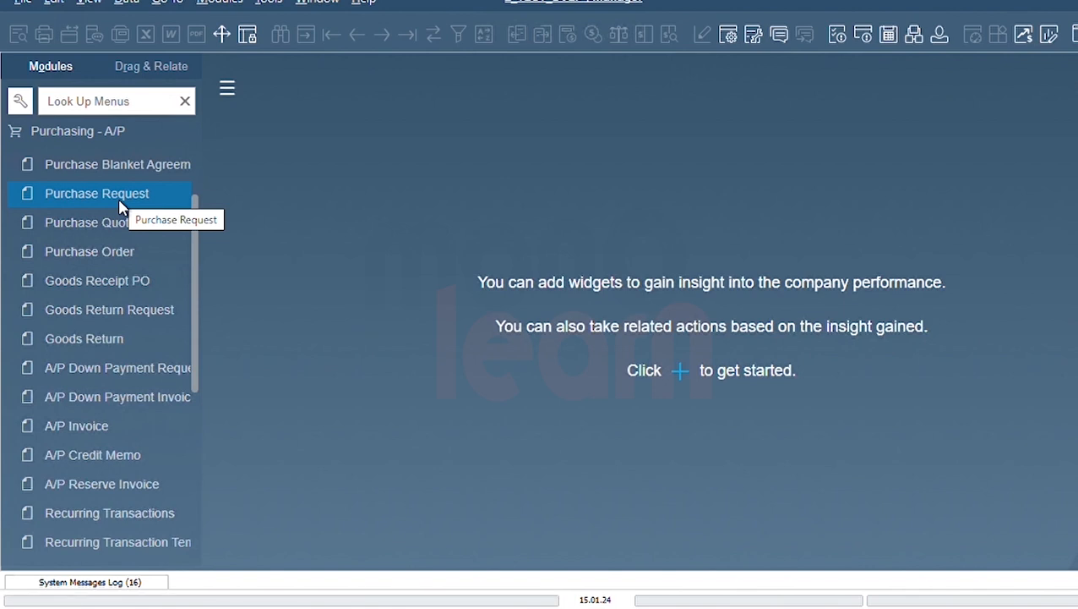
pyautogui.click(98, 258)
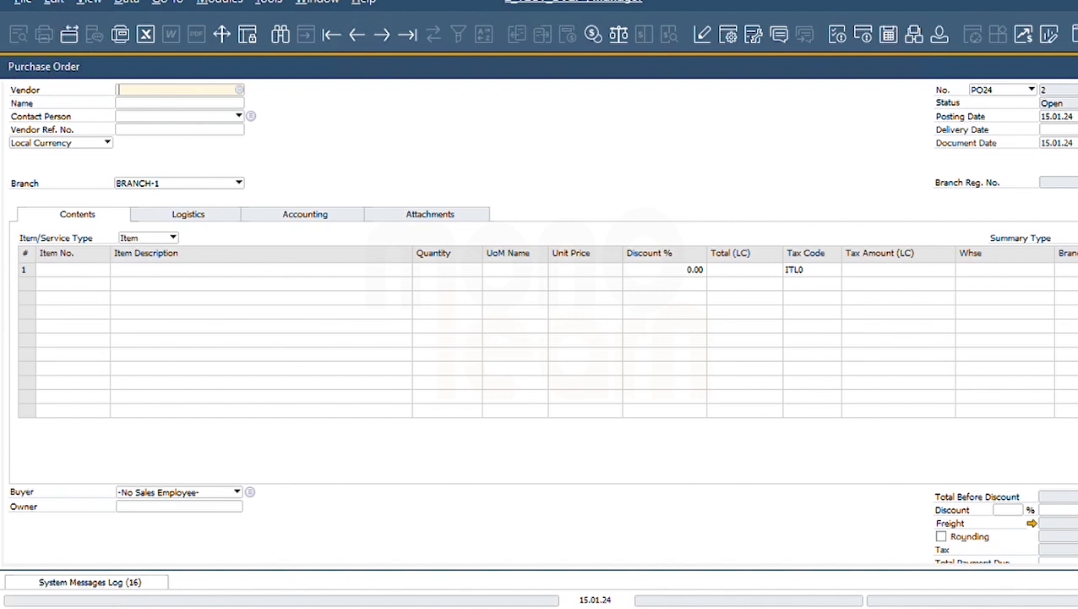
pyautogui.press('Escape')
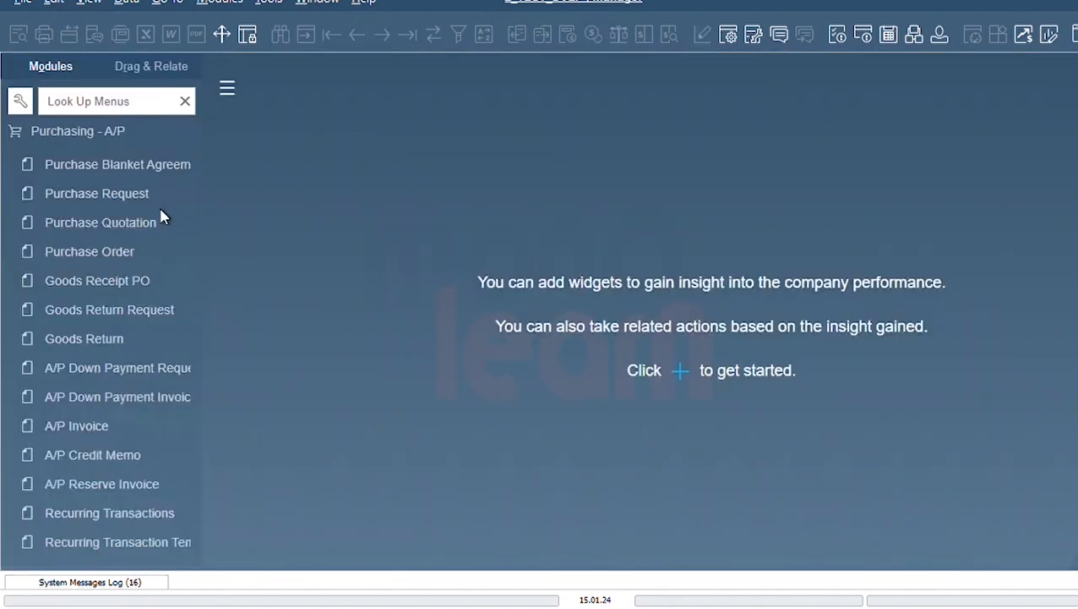
pyautogui.click(103, 239)
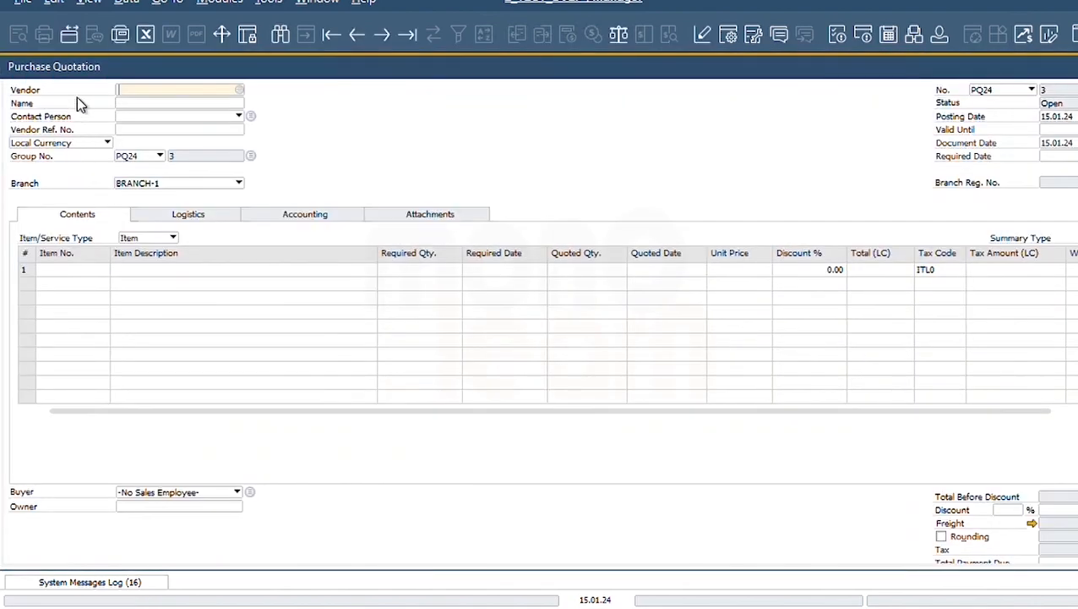
pyautogui.press('Escape')
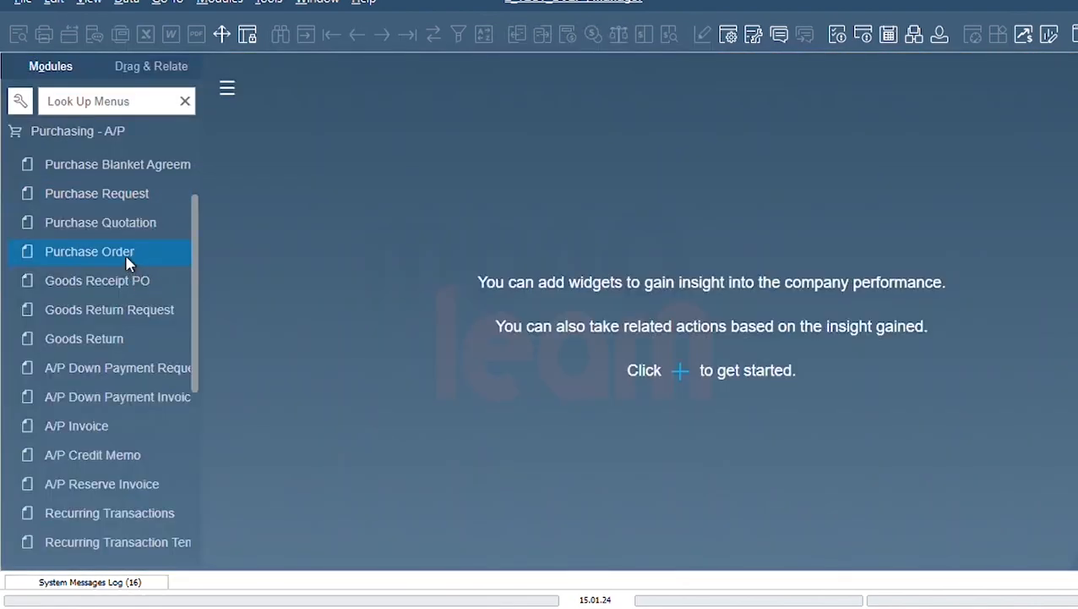
# Start a new purchase order and select Trading CO from the business partner list as its vendor
pyautogui.click(125, 255)
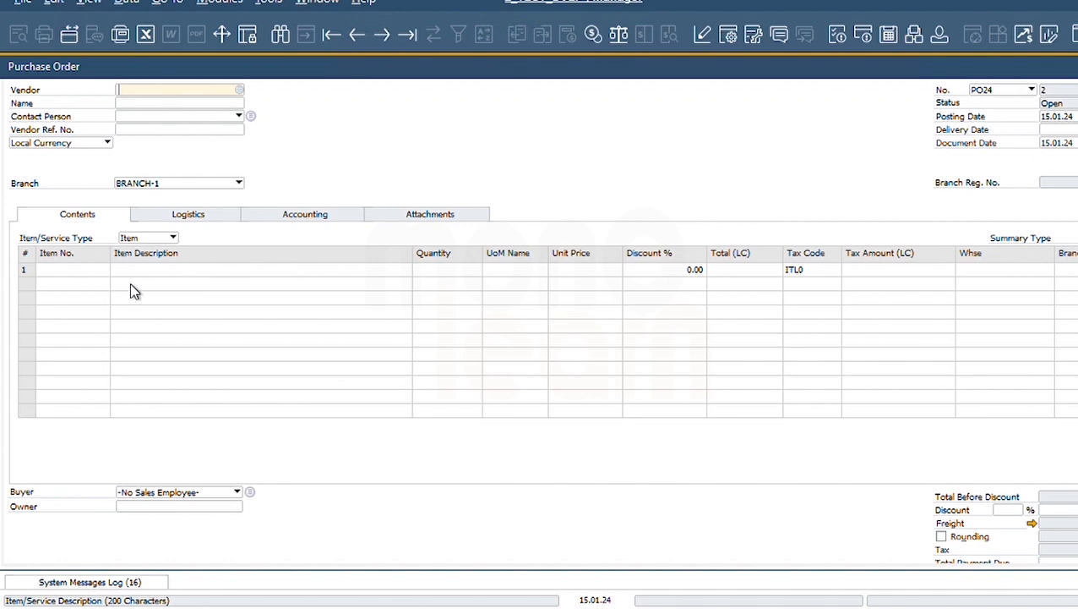
pyautogui.click(240, 91)
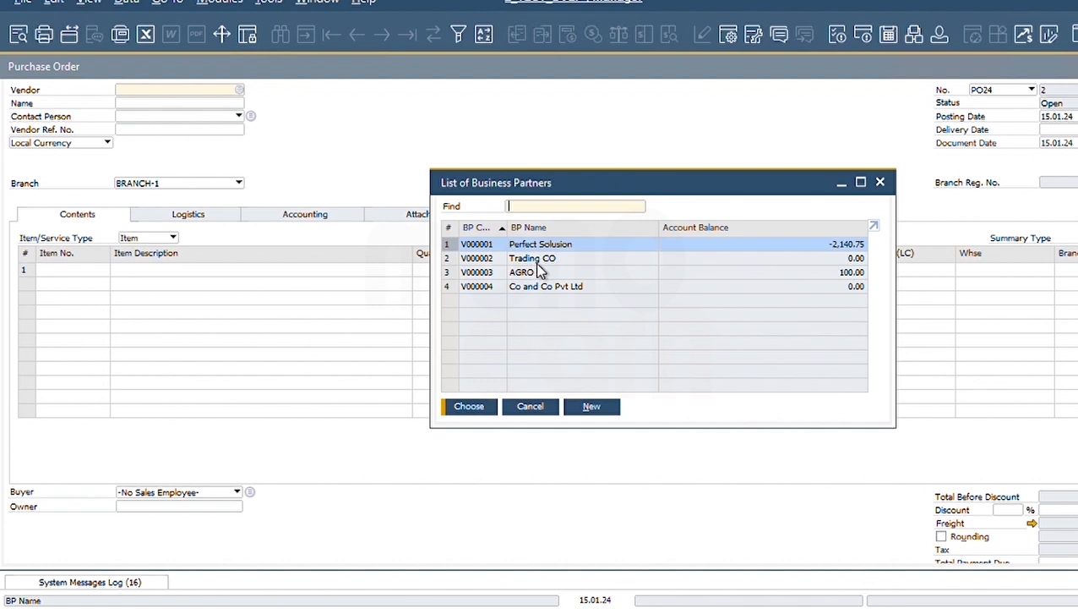
pyautogui.click(531, 407)
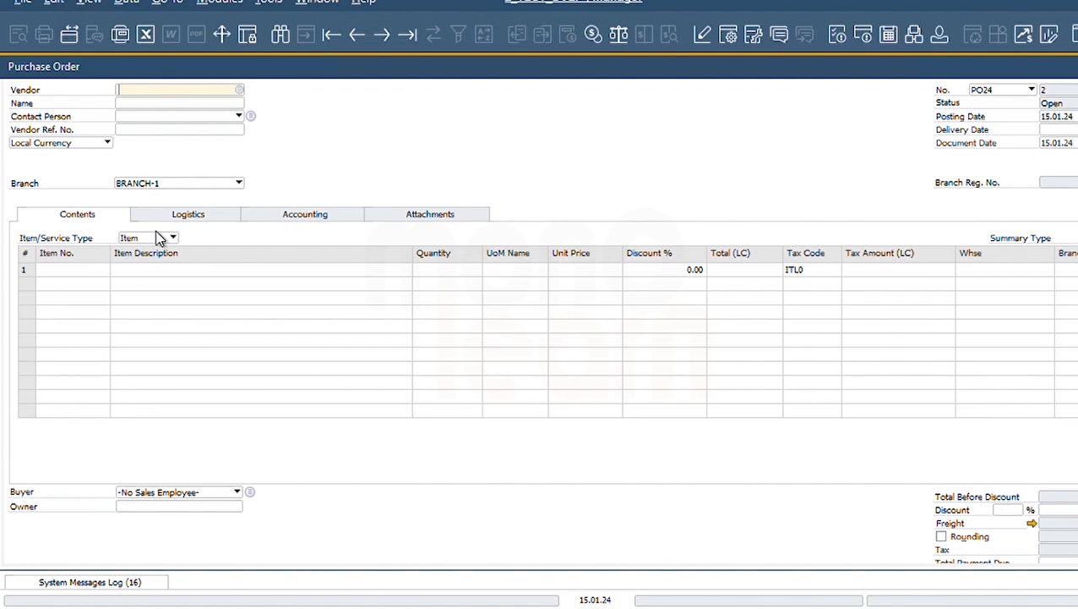
pyautogui.click(241, 90)
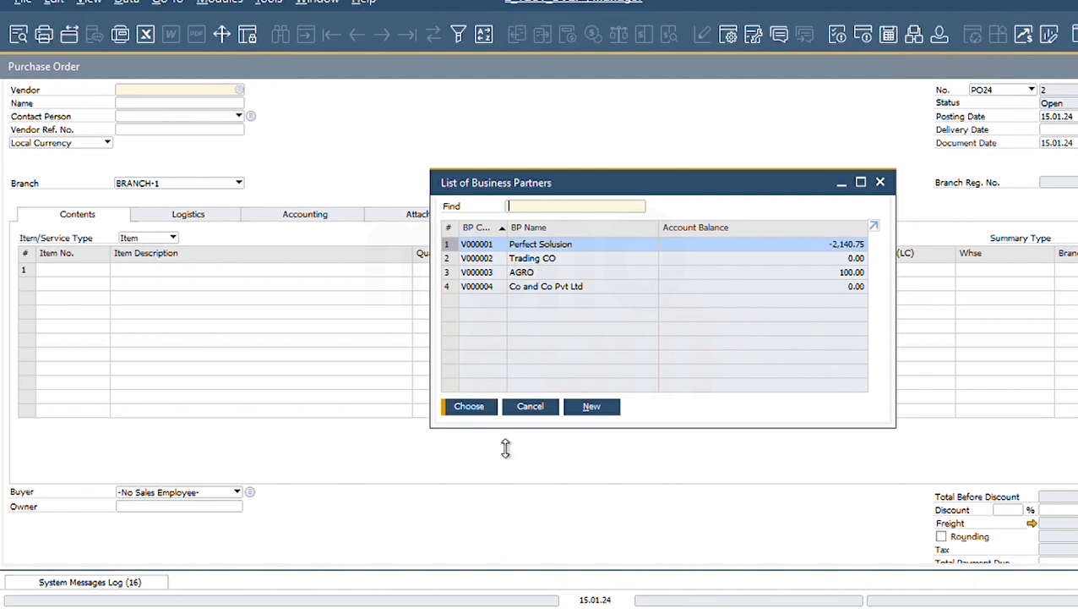
pyautogui.doubleClick(541, 259)
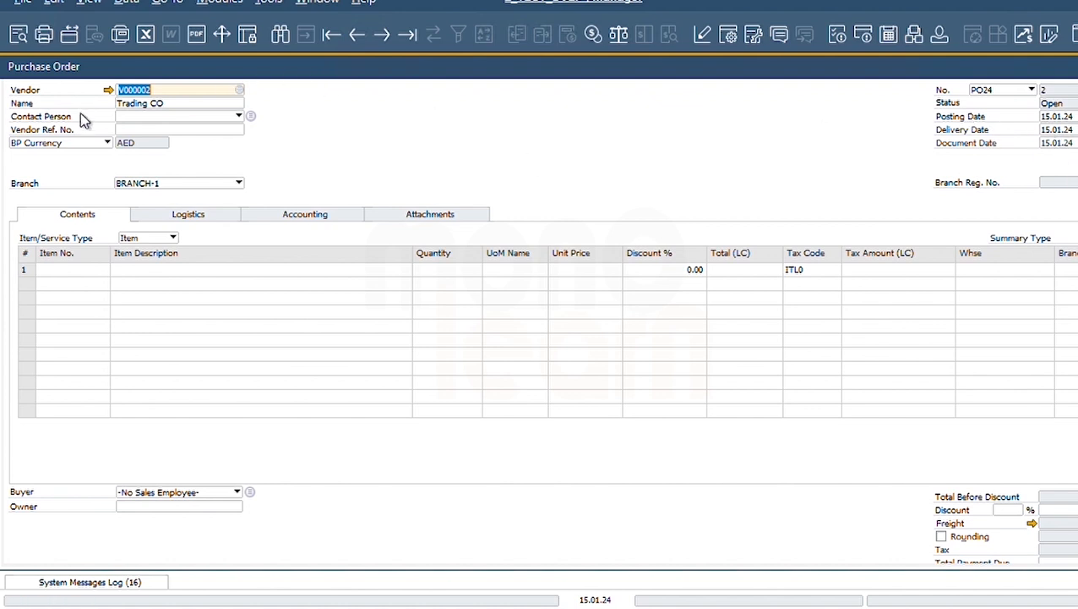
pyautogui.click(161, 91)
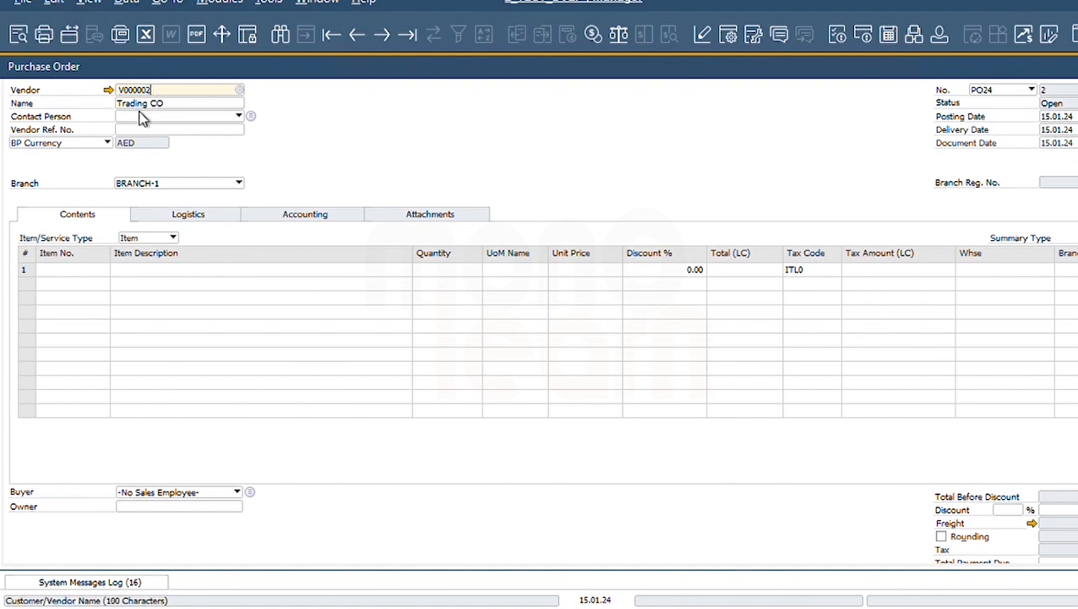
pyautogui.press('Tab')
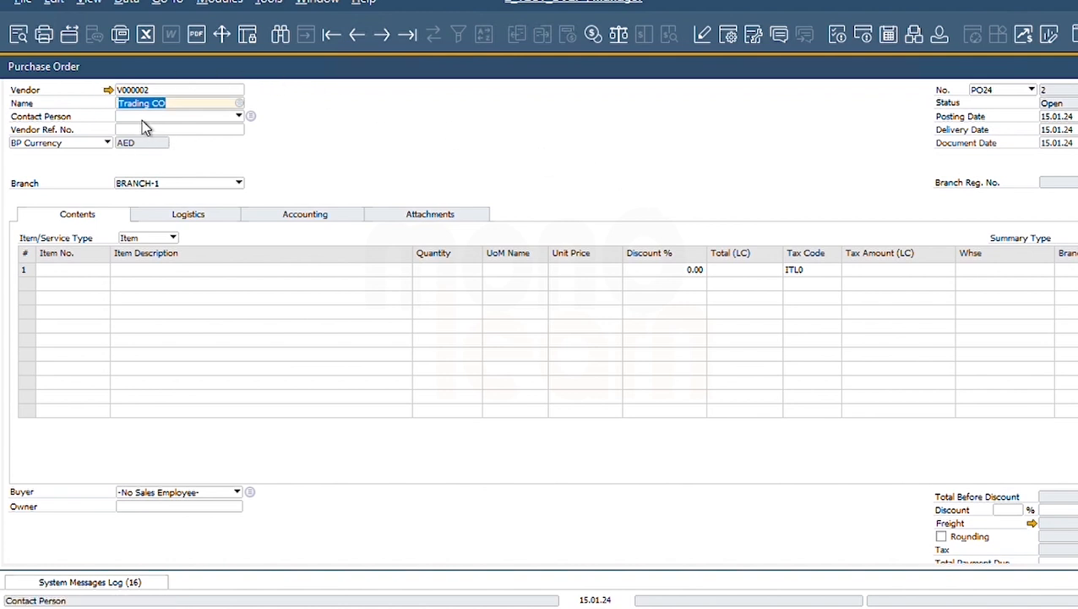
# Set the purchase order's delivery date to 20.01.24
pyautogui.click(1066, 119)
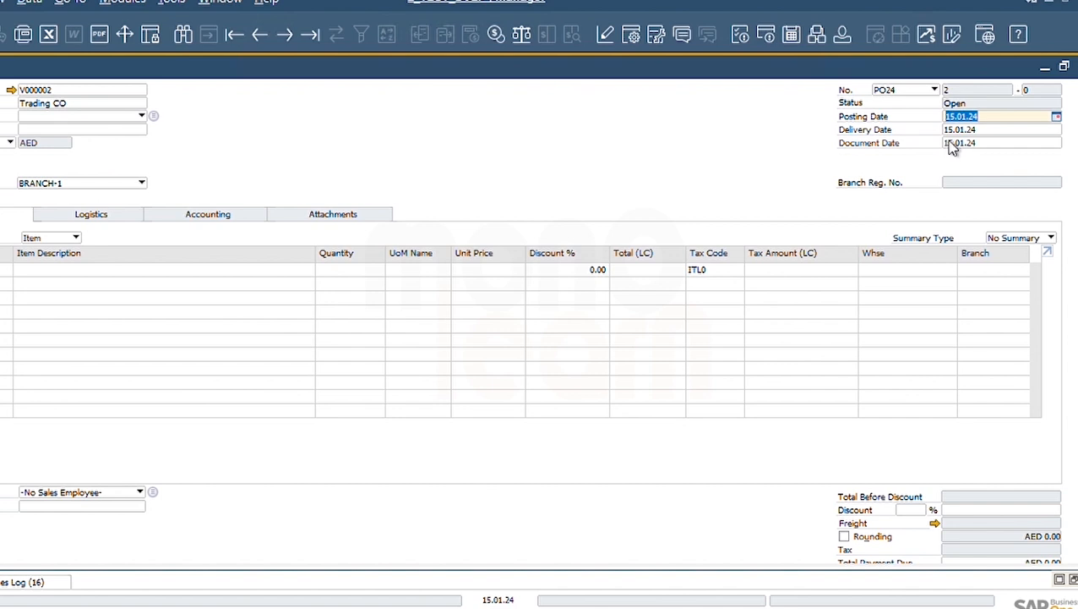
pyautogui.click(955, 131)
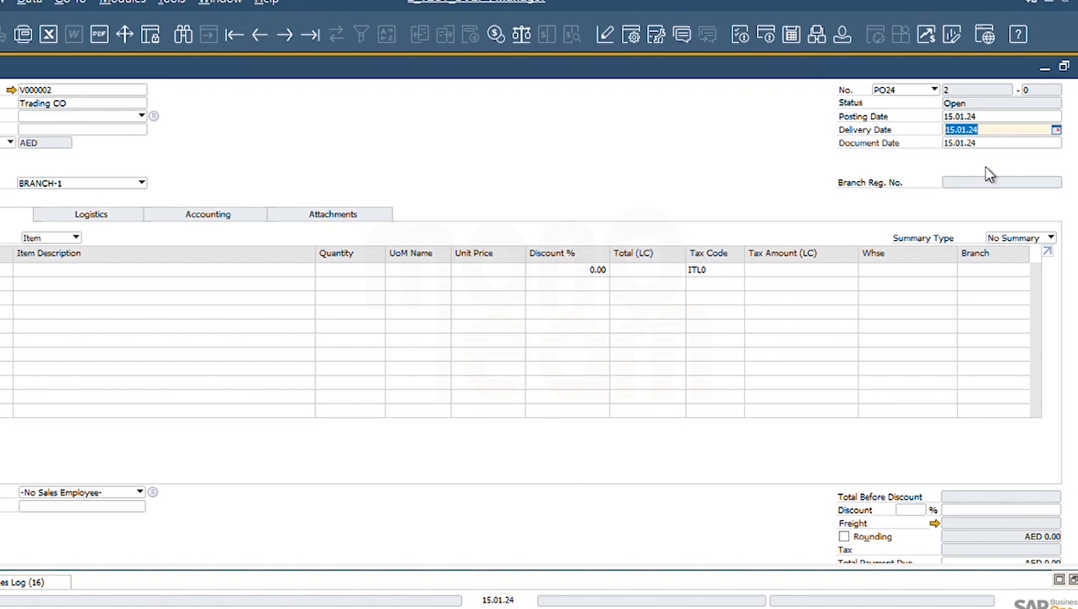
pyautogui.write('20')
pyautogui.press('Tab')
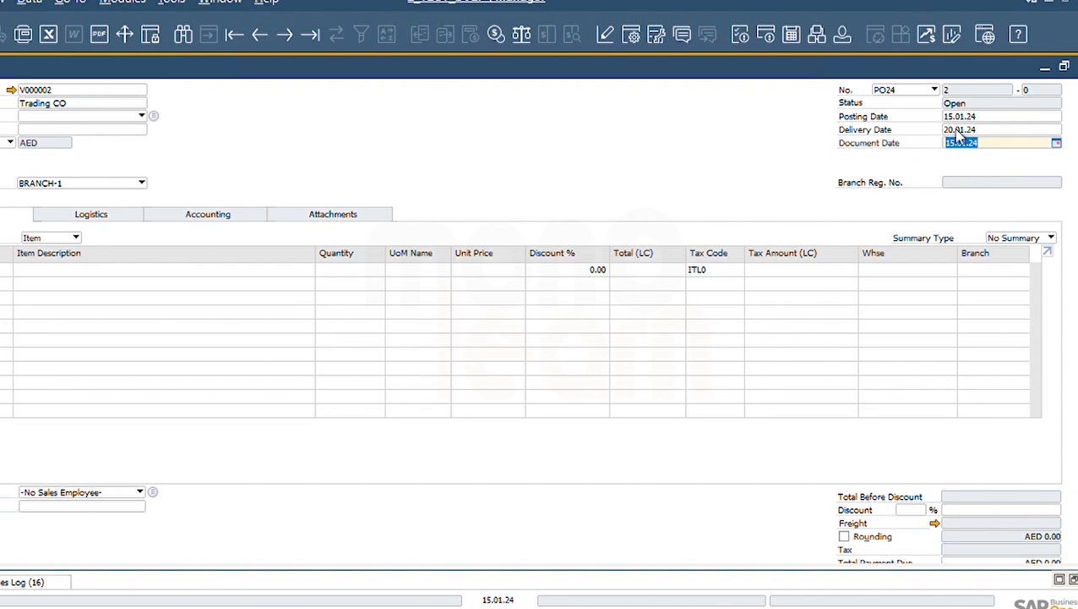
pyautogui.hotkey('shift', 'Tab')
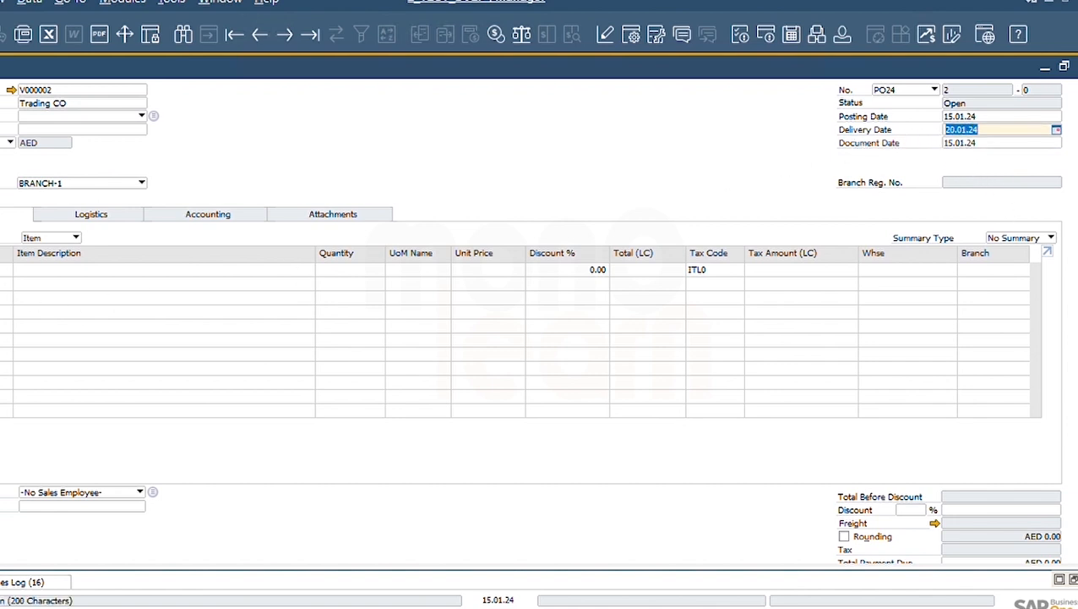
# Add item ACS00001 (Paper Bag) to the first line of the purchase order from the item list
pyautogui.click(105, 279)
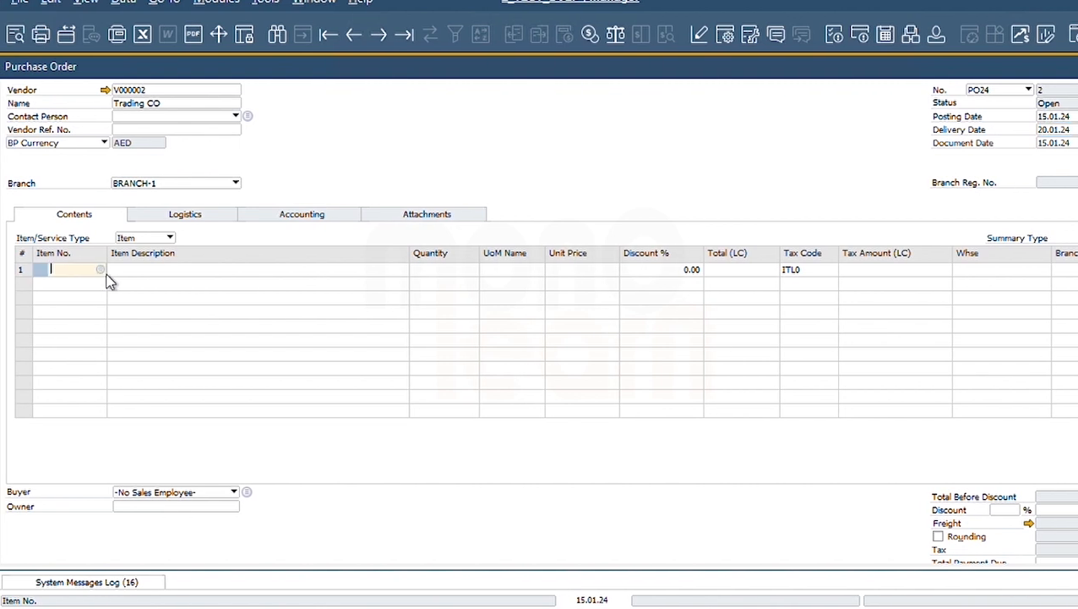
pyautogui.press('Tab')
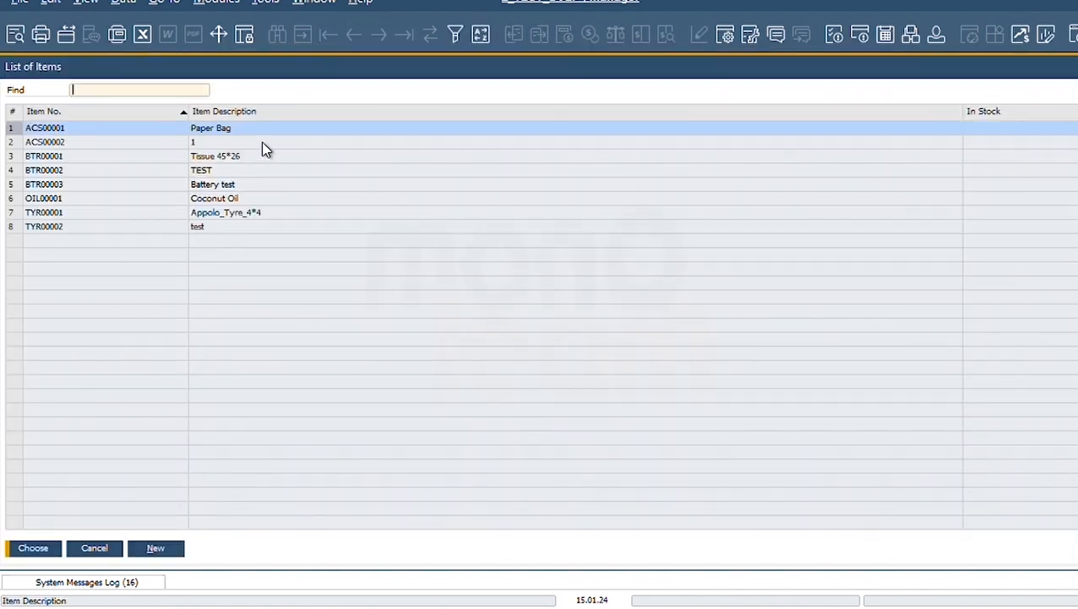
pyautogui.press('Return')
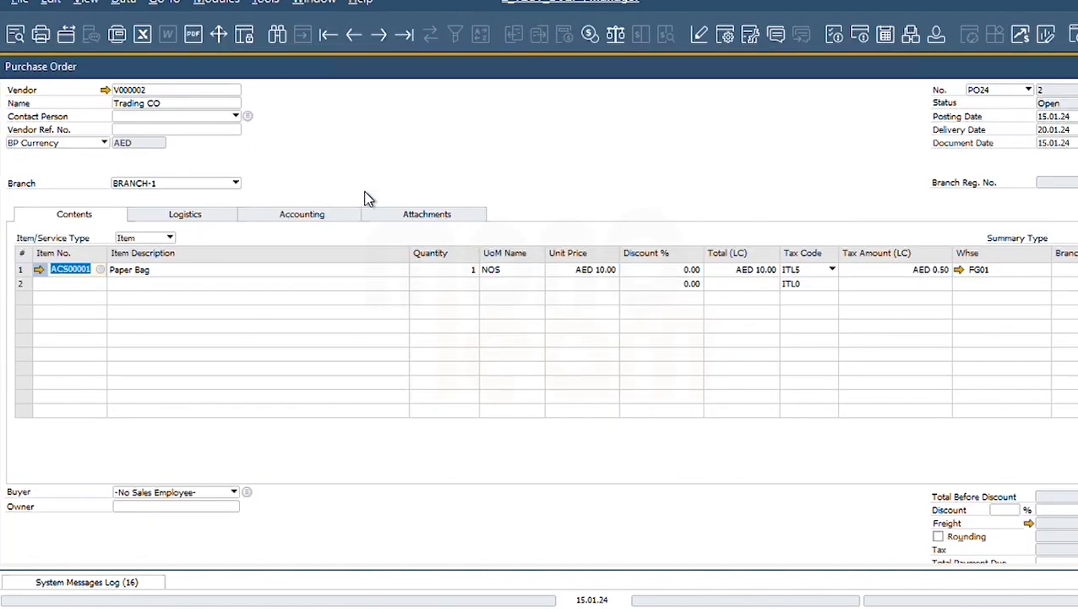
pyautogui.click(458, 271)
pyautogui.click(82, 272)
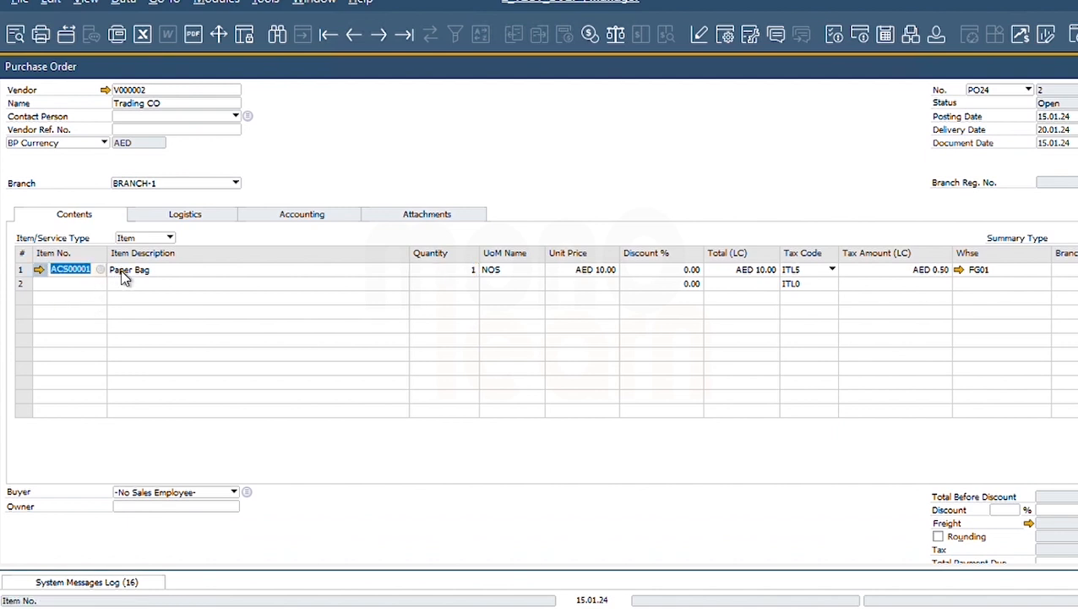
pyautogui.click(133, 278)
# Set the Paper Bag line's quantity to 100
pyautogui.click(444, 275)
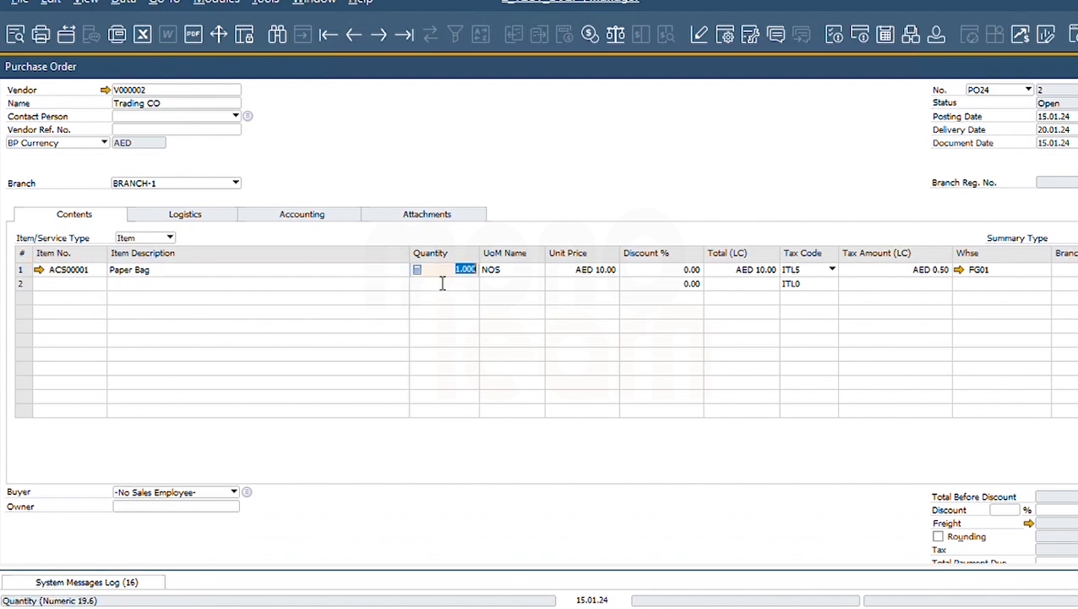
pyautogui.write('100')
pyautogui.press('Tab')
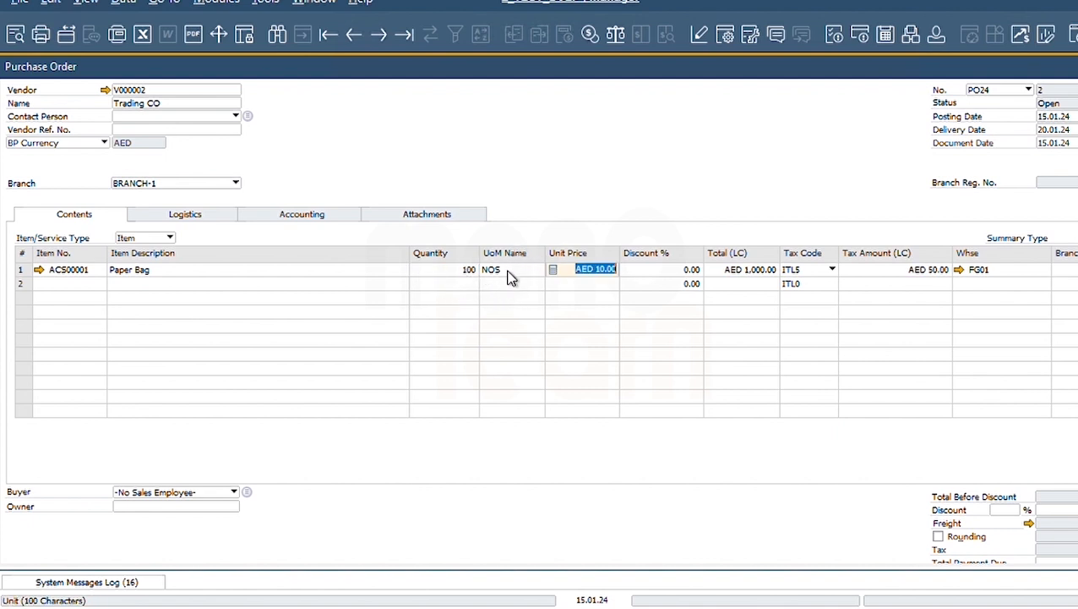
pyautogui.hotkey('shift', 'Tab')
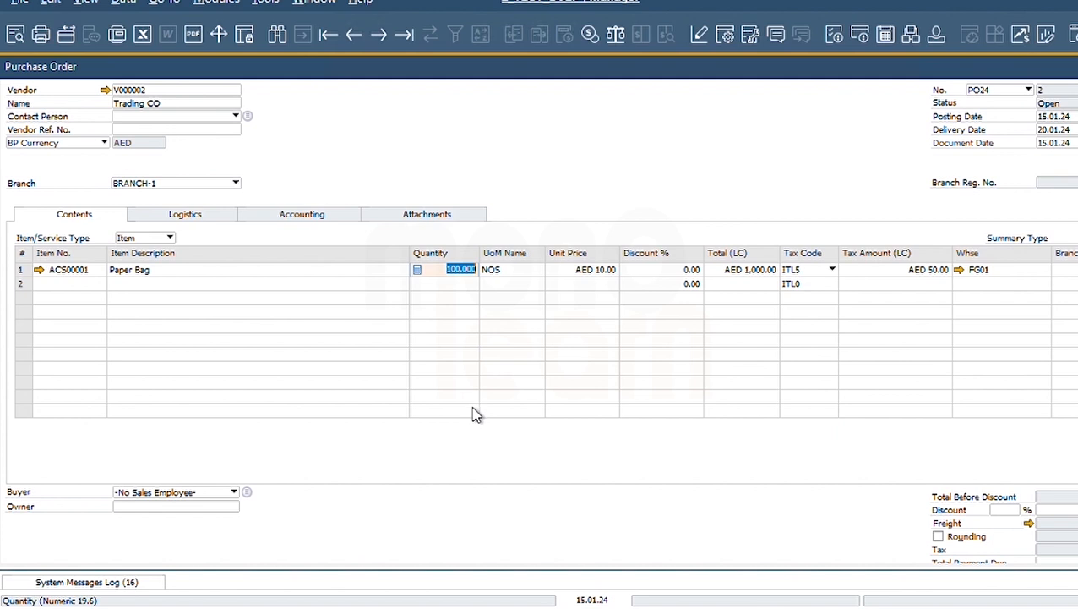
# Set the Paper Bag line's unit price to AED 12 and its discount to 2%
pyautogui.press('Tab')
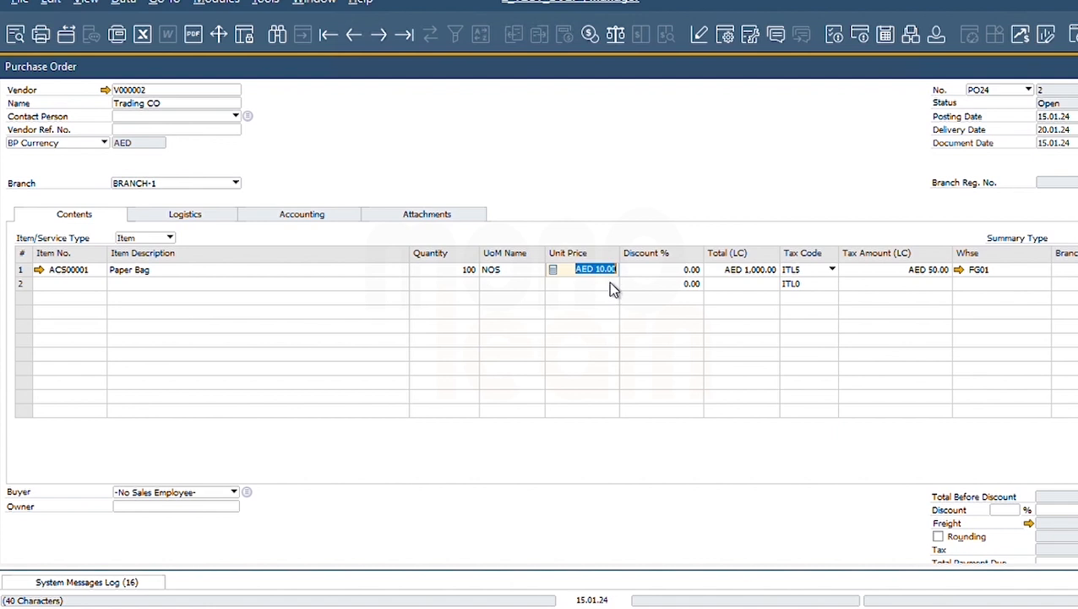
pyautogui.write('12')
pyautogui.press('Tab')
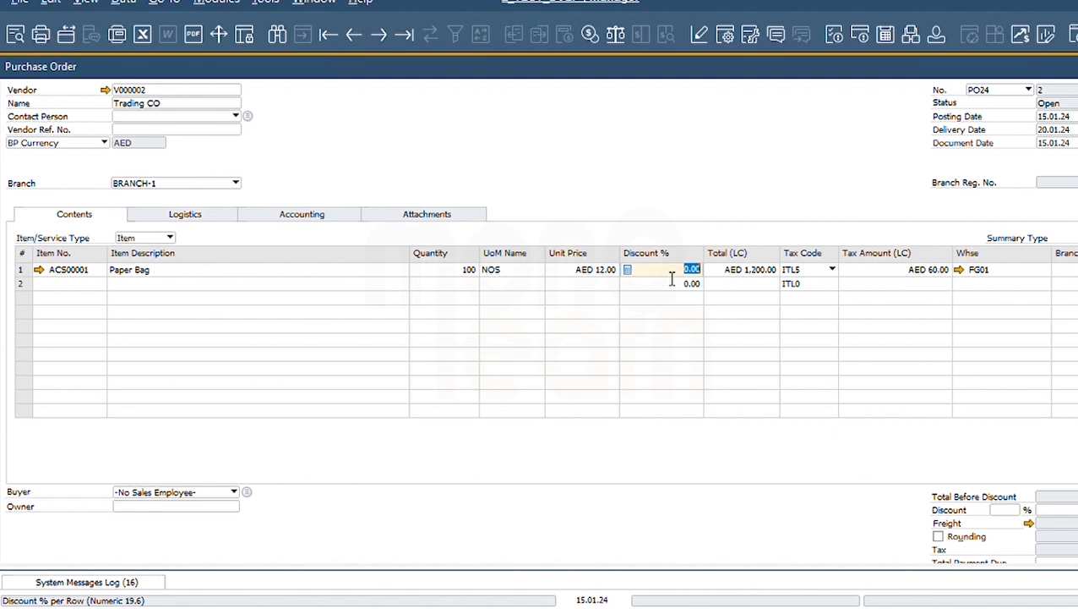
pyautogui.write('2')
pyautogui.press('Tab')
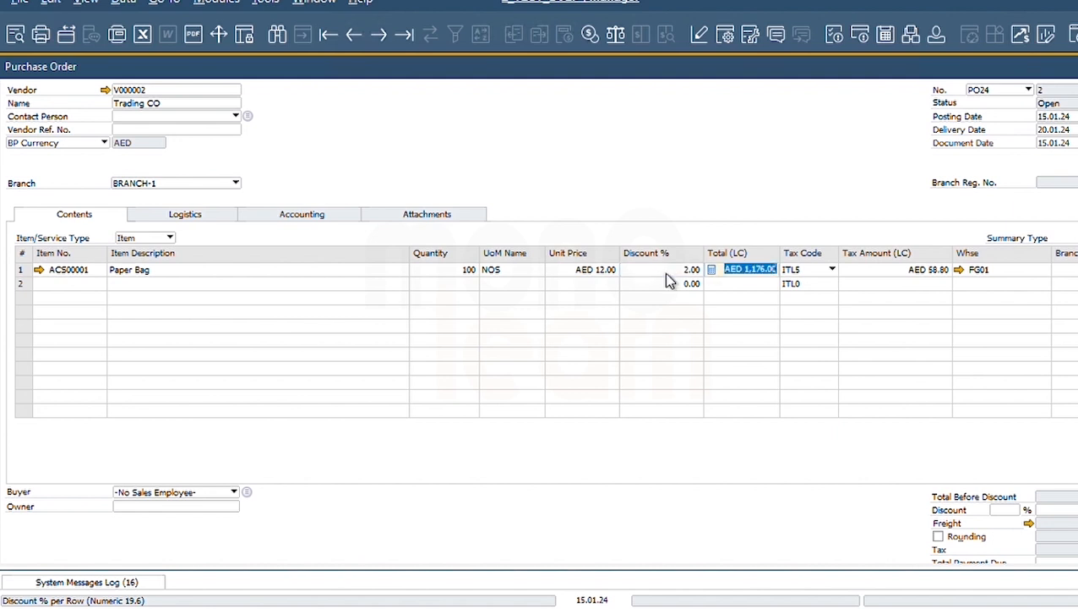
pyautogui.click(681, 272)
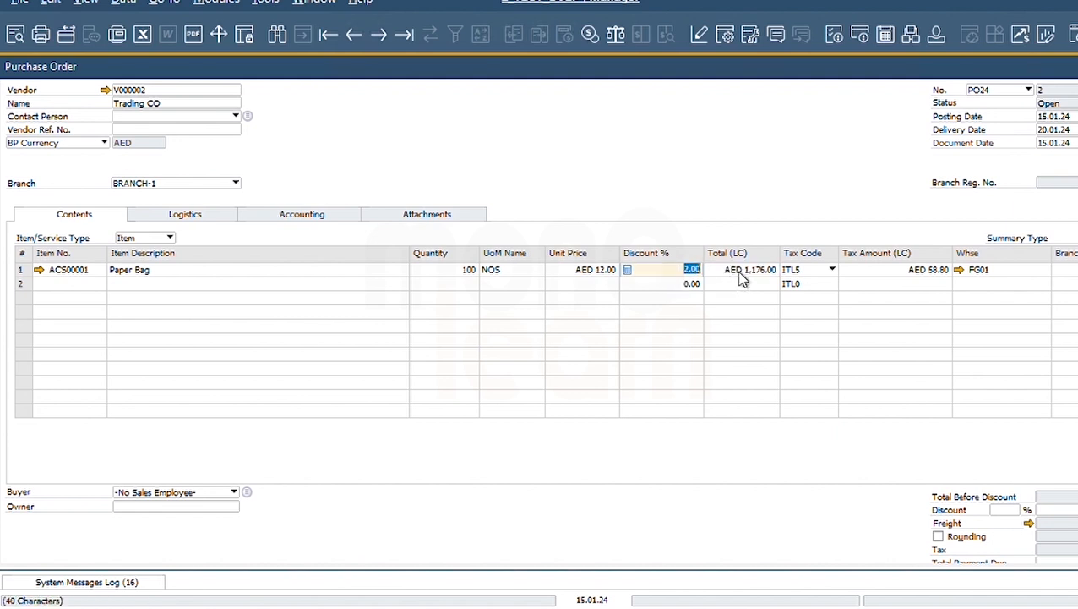
# Check the Paper Bag line's total, the available tax codes and the tax amount
pyautogui.click(740, 271)
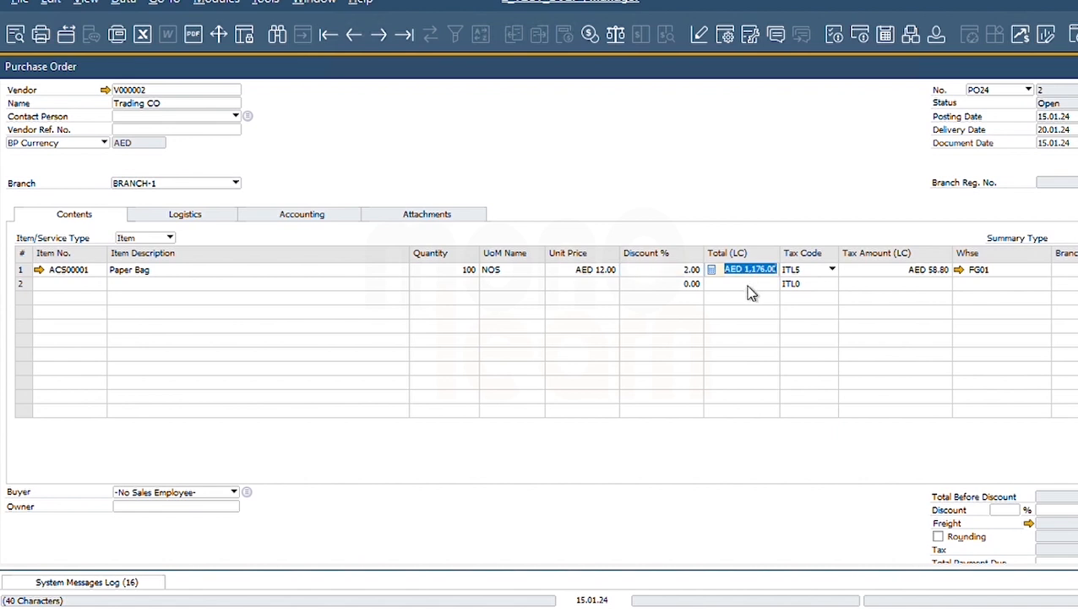
pyautogui.click(797, 274)
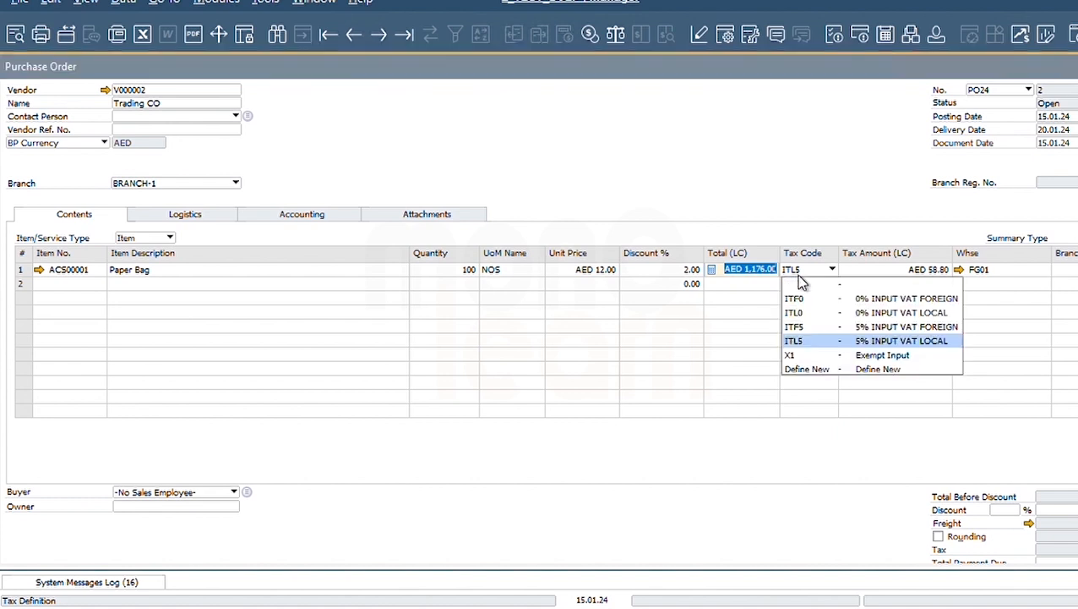
pyautogui.click(802, 217)
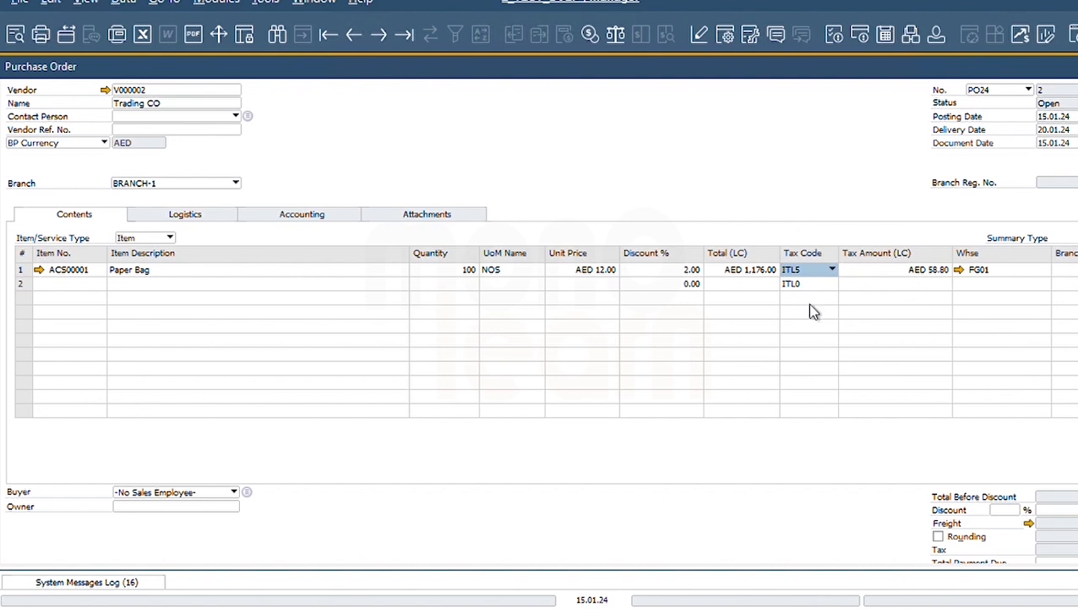
pyautogui.press('Tab')
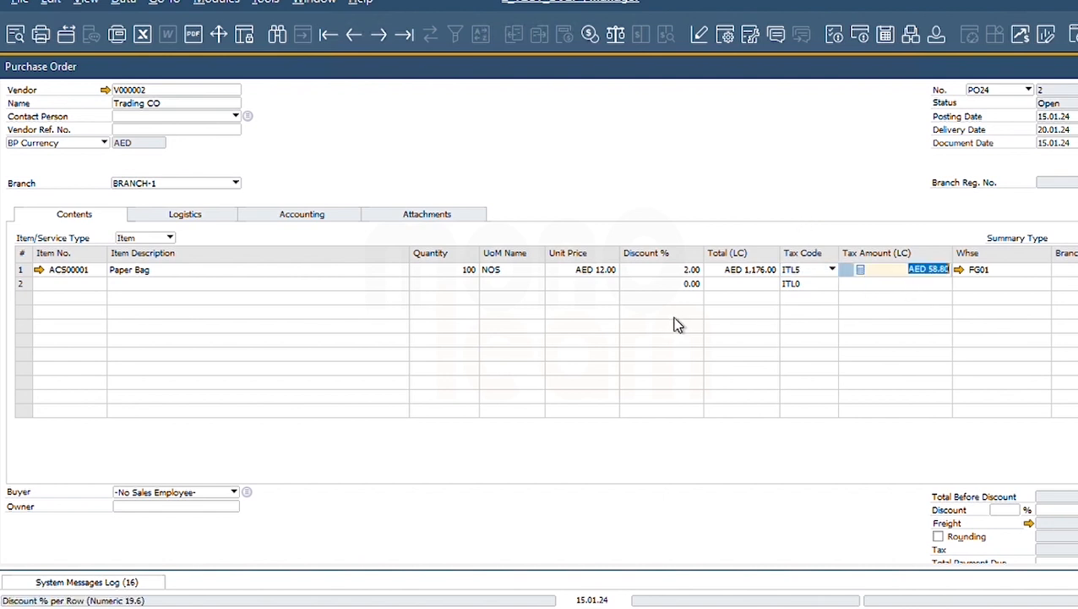
# Review the Paper Bag line's warehouse, quantity and unit price, and the purchase order's total payment due
pyautogui.click(989, 272)
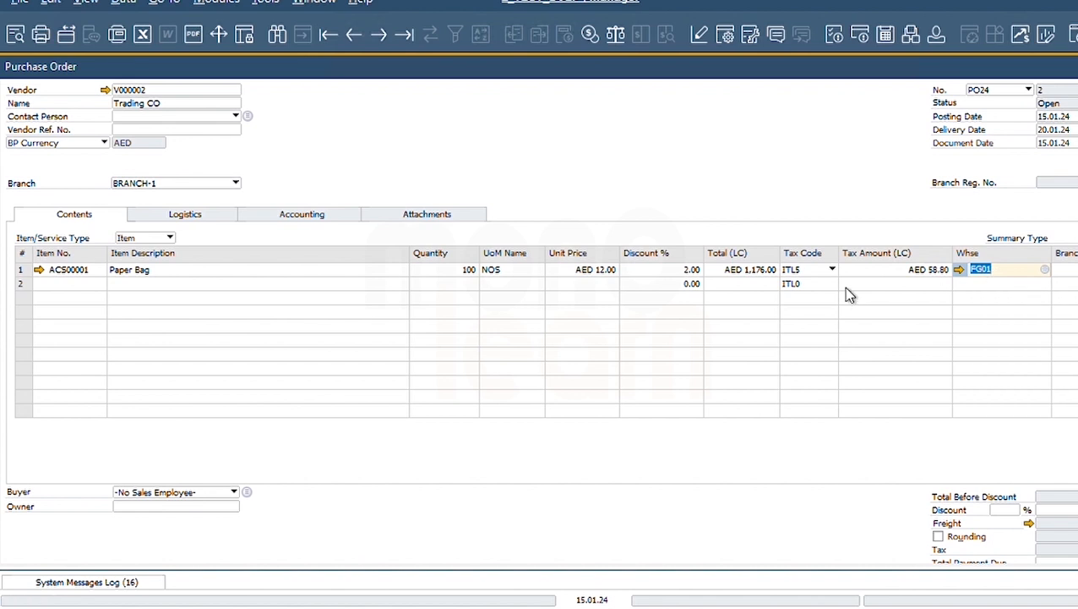
pyautogui.click(1006, 277)
pyautogui.doubleClick(984, 277)
pyautogui.click(581, 272)
pyautogui.scroll(-2, 607, 453)
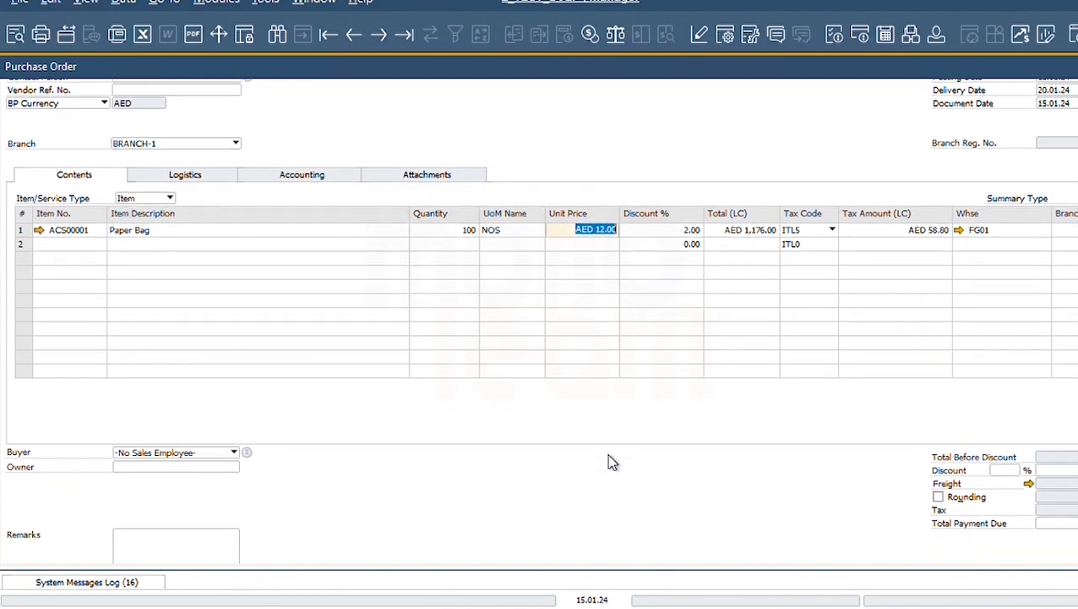
pyautogui.scroll(-1, 606, 460)
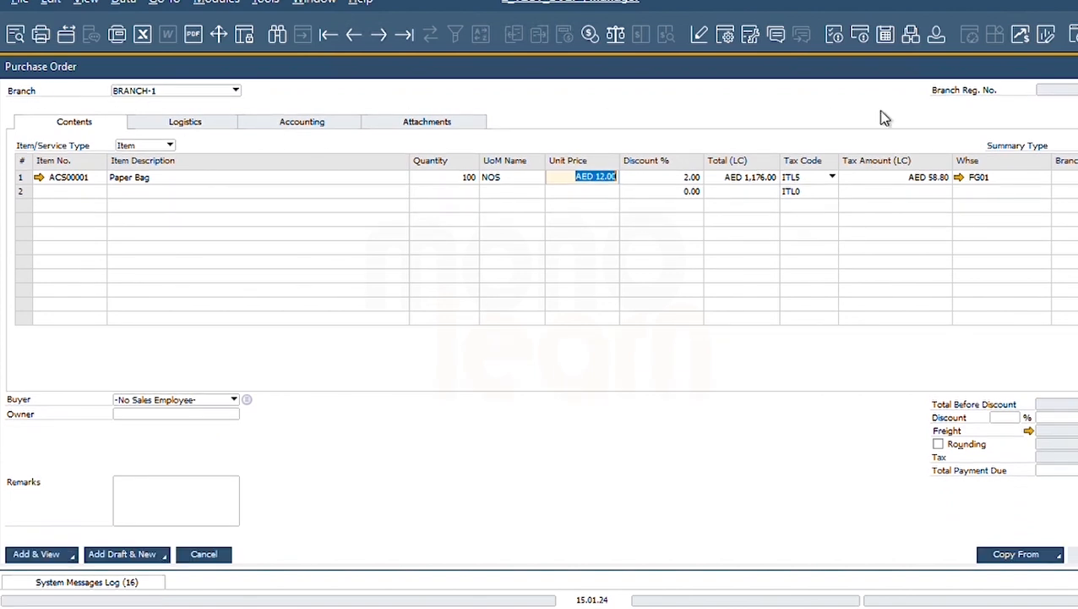
pyautogui.click(1067, 470)
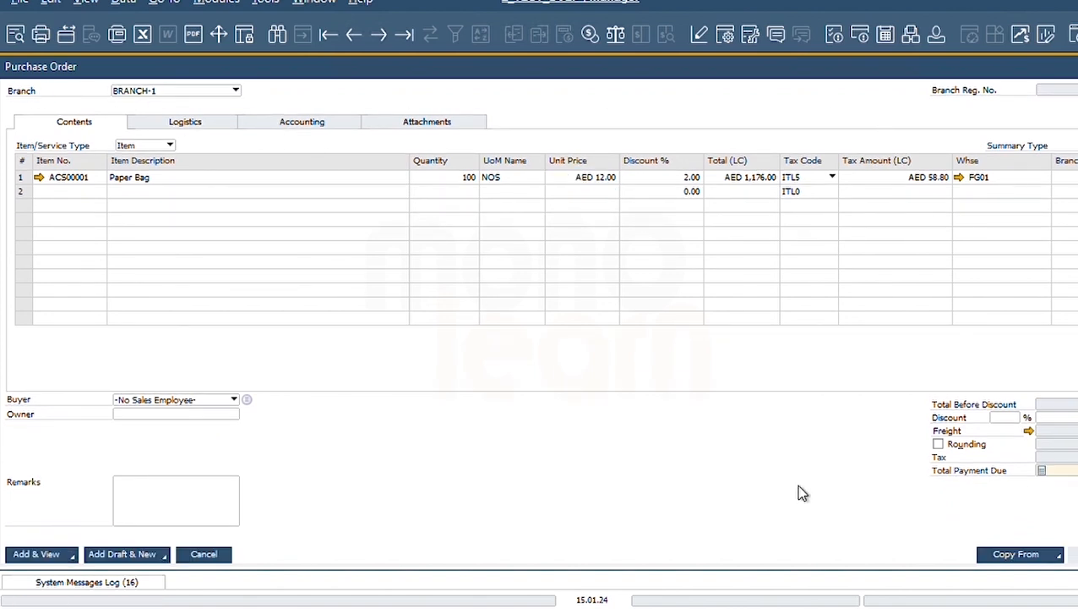
pyautogui.click(468, 180)
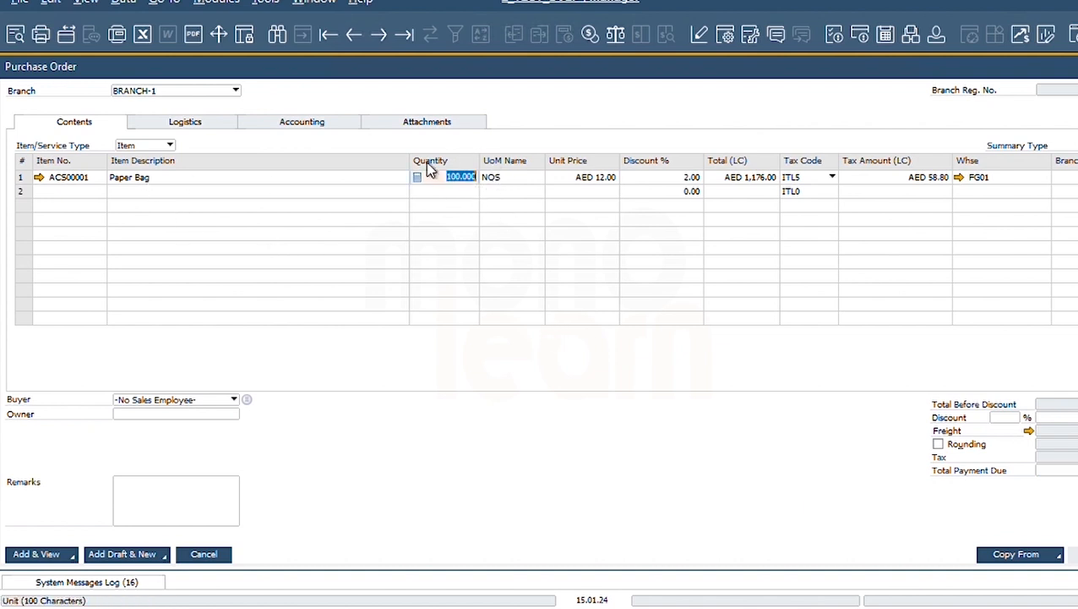
pyautogui.click(602, 181)
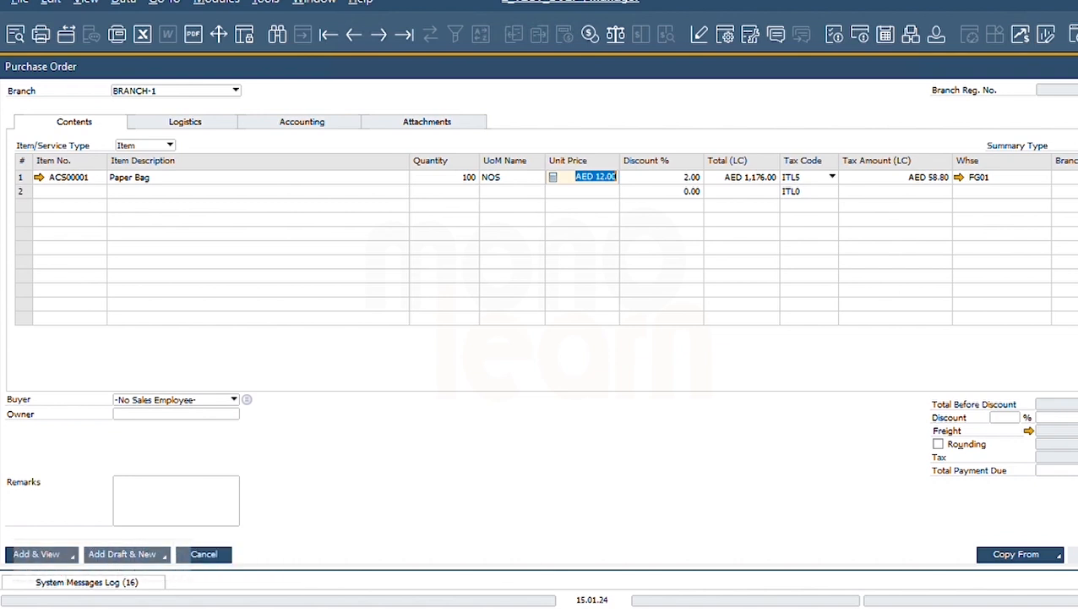
pyautogui.click(1026, 471)
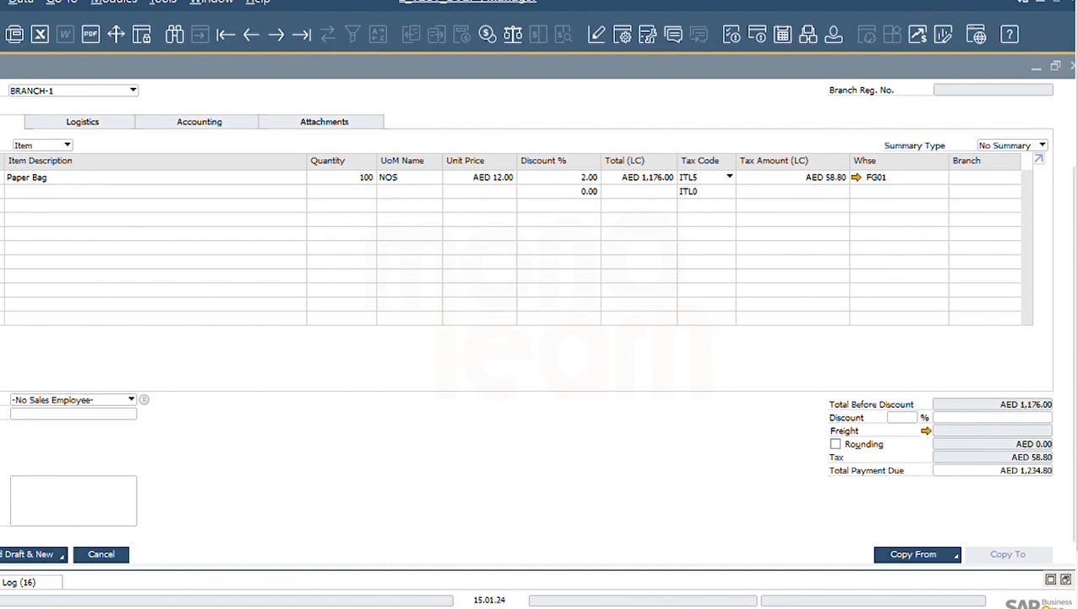
# Enter the remark "Please deliver on time" on the purchase order
pyautogui.click(49, 518)
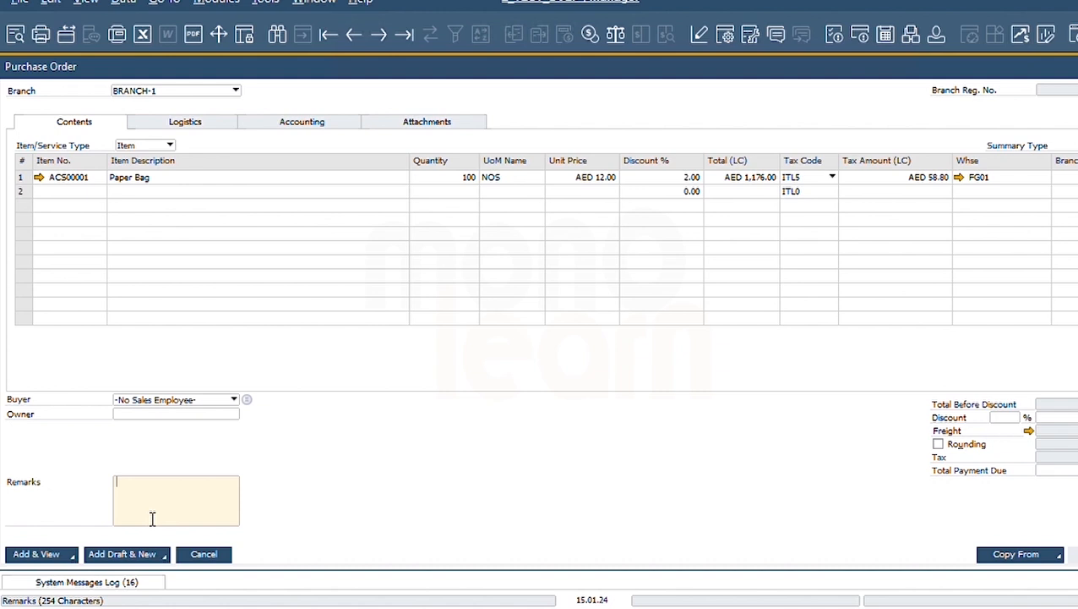
pyautogui.write('Please deliver on thime')
pyautogui.press('BackSpace')
pyautogui.press('BackSpace')
pyautogui.press('BackSpace')
pyautogui.press('BackSpace')
pyautogui.write('ie')
pyautogui.press('BackSpace')
pyautogui.write('me')
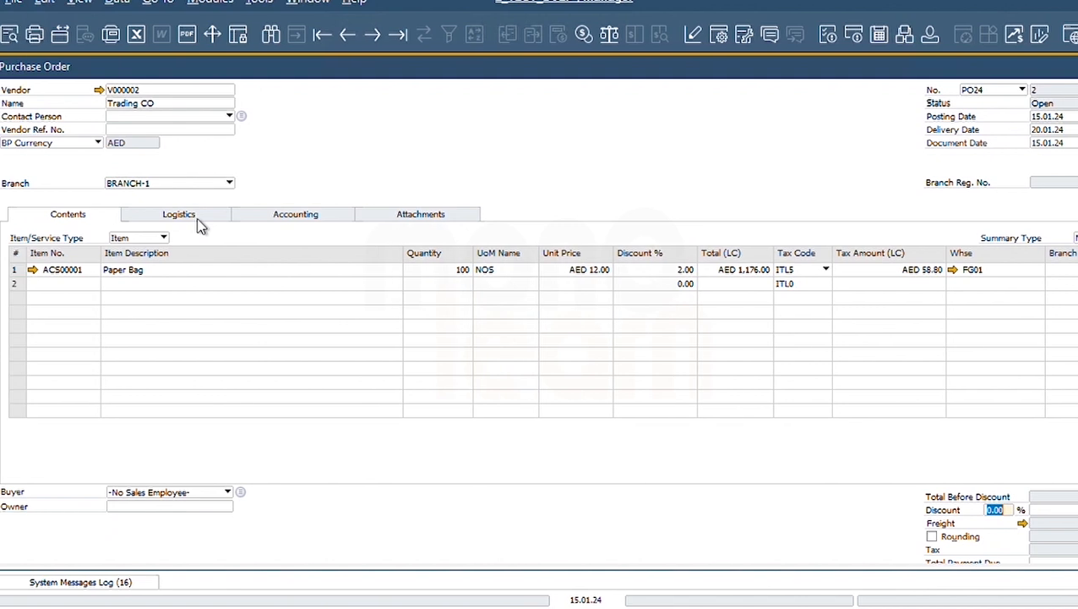
# Review the purchase order's logistics, accounting and attachment details, including the payment terms, and return to the item lines
pyautogui.click(196, 217)
pyautogui.click(319, 222)
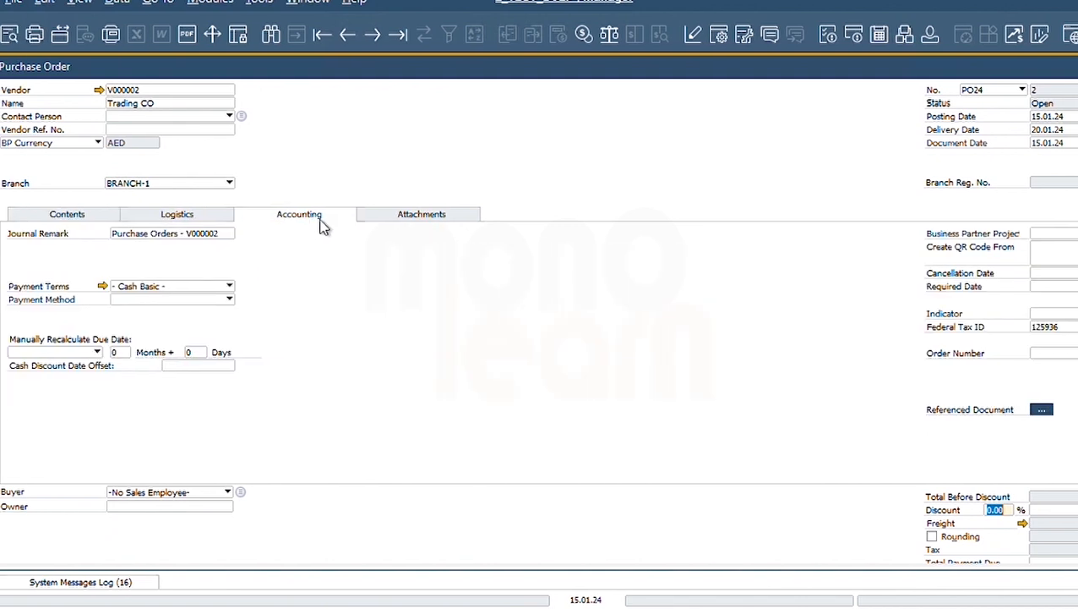
pyautogui.click(406, 217)
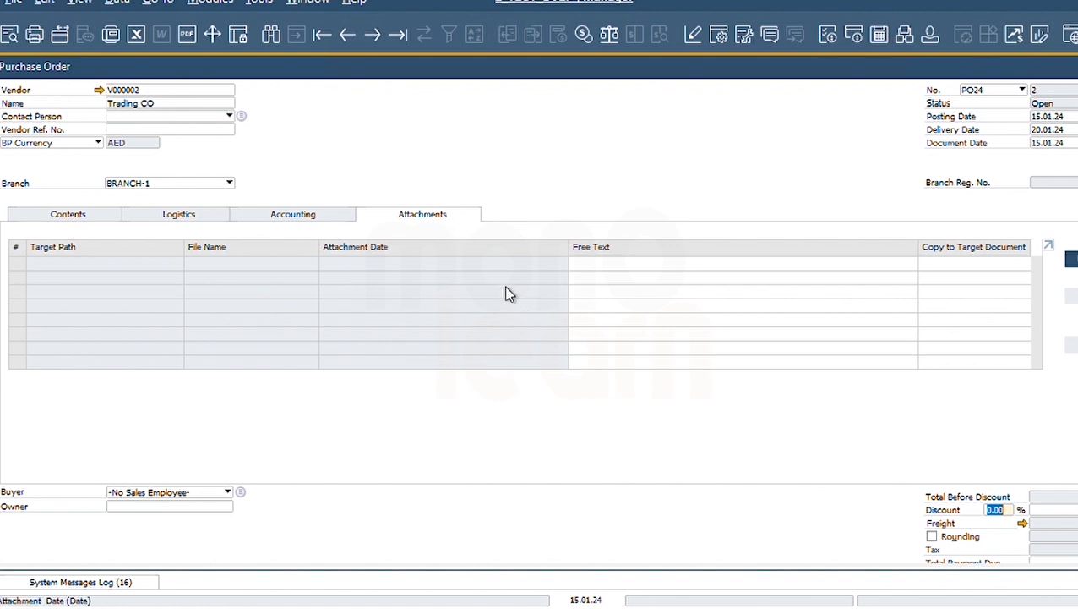
pyautogui.click(303, 220)
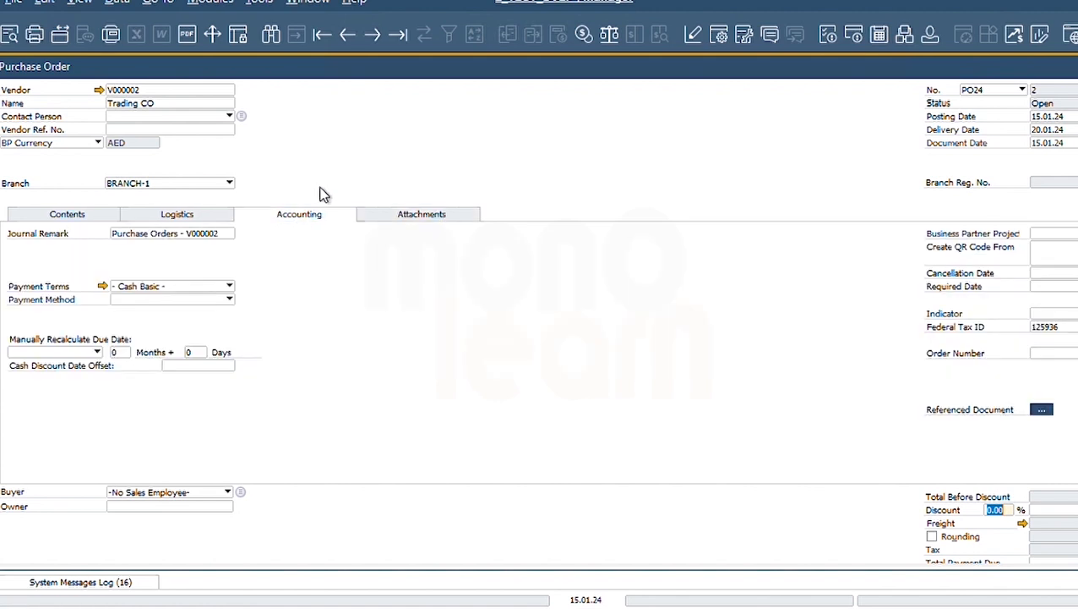
pyautogui.click(192, 291)
pyautogui.click(359, 337)
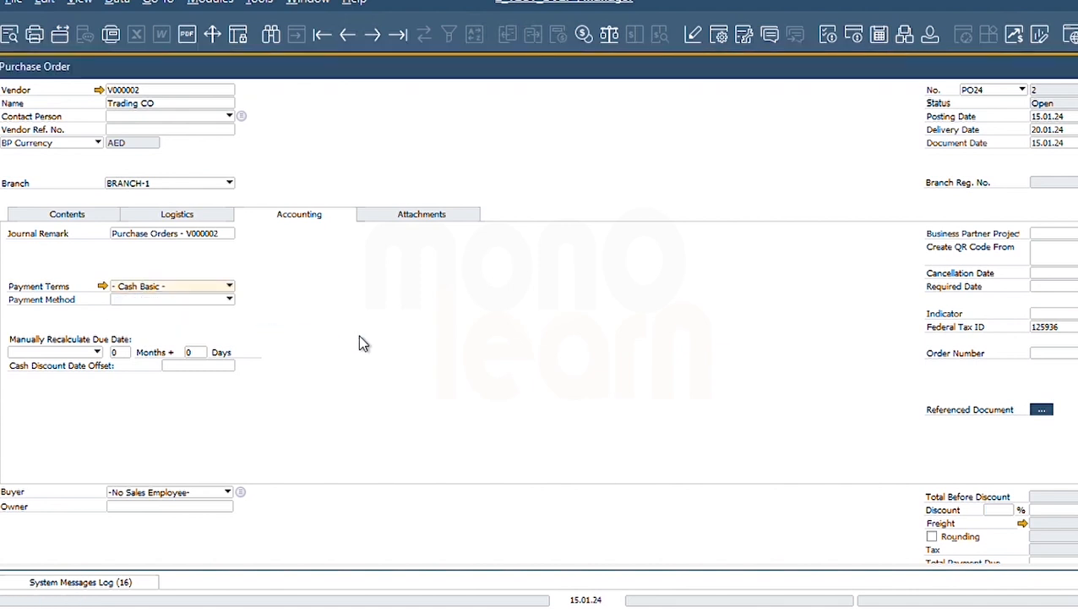
pyautogui.click(222, 217)
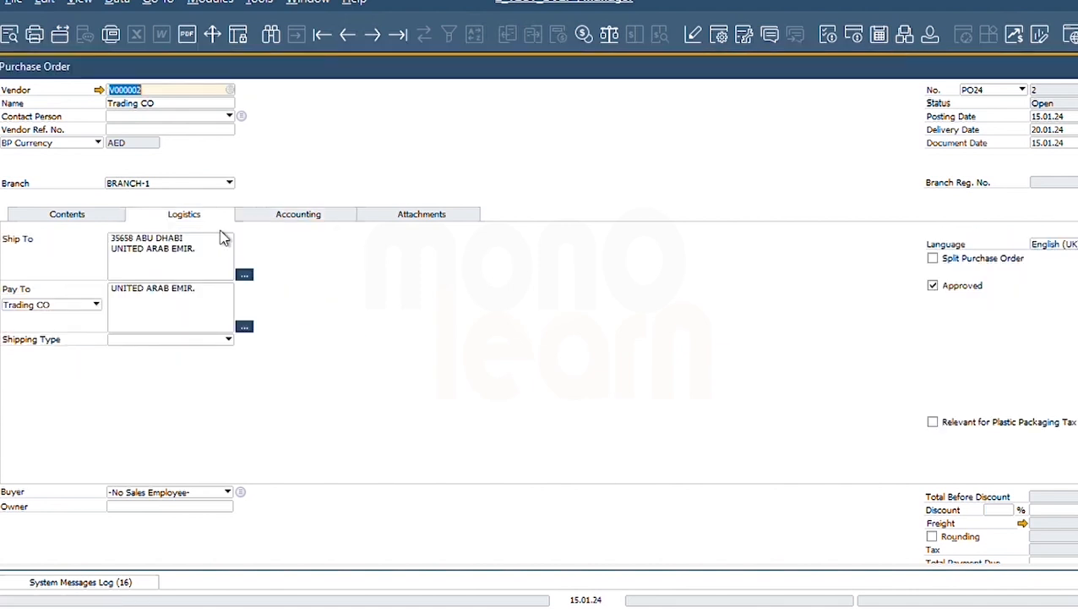
pyautogui.click(112, 218)
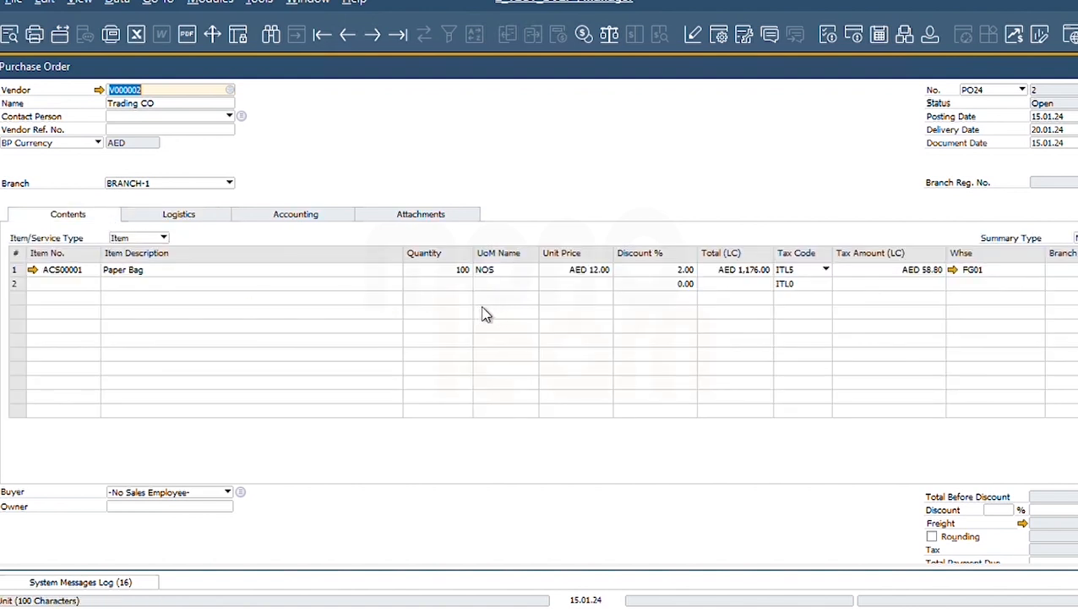
# Add the purchase order, check the saved document and close it
pyautogui.scroll(-3, 577, 475)
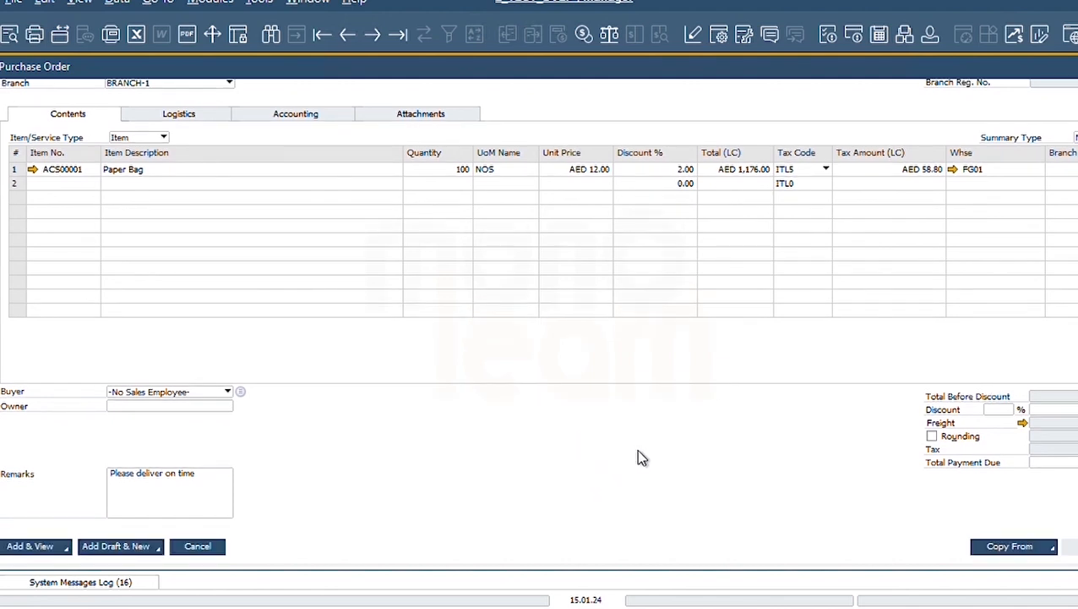
pyautogui.click(57, 548)
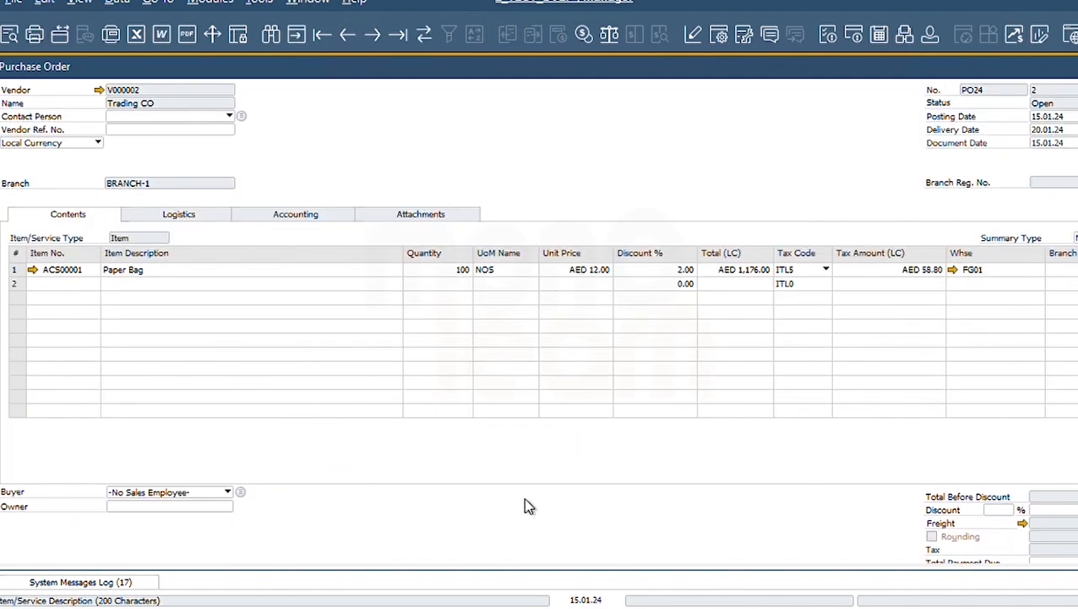
pyautogui.scroll(-3, 525, 494)
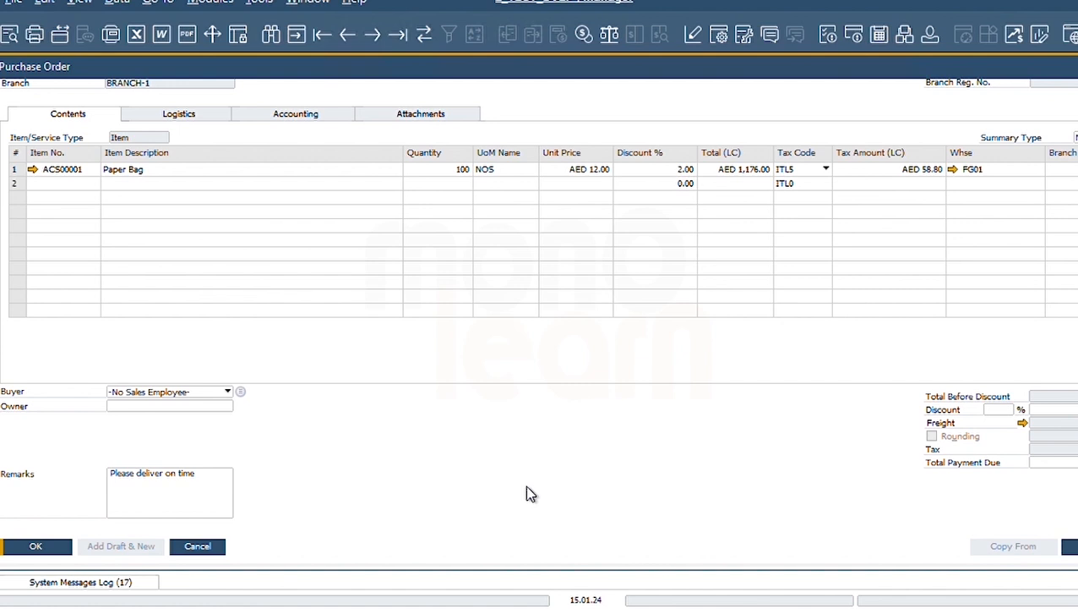
pyautogui.scroll(3, 546, 499)
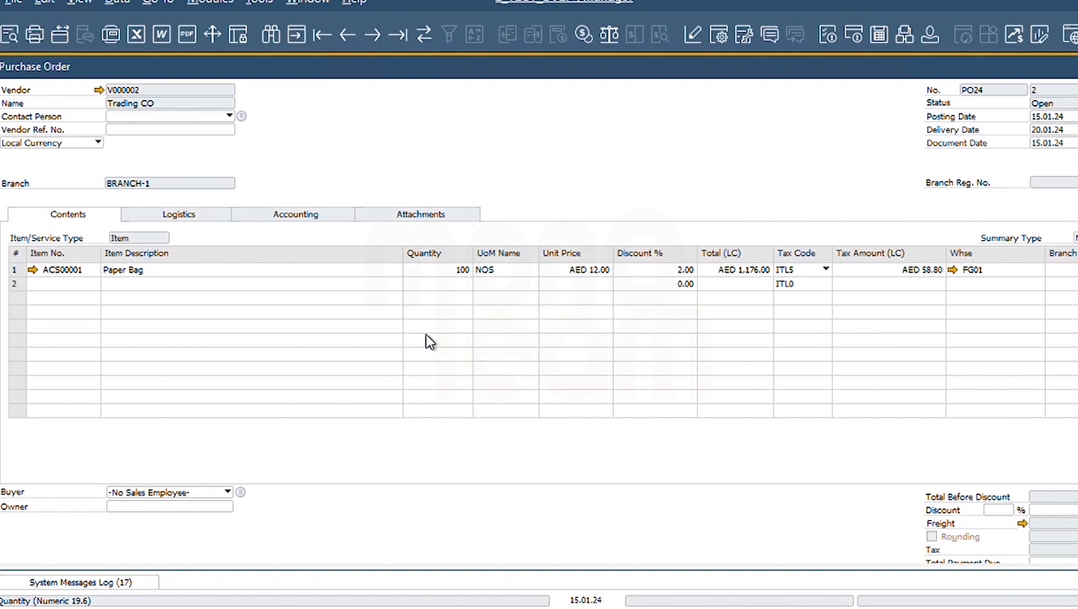
pyautogui.press('Escape')
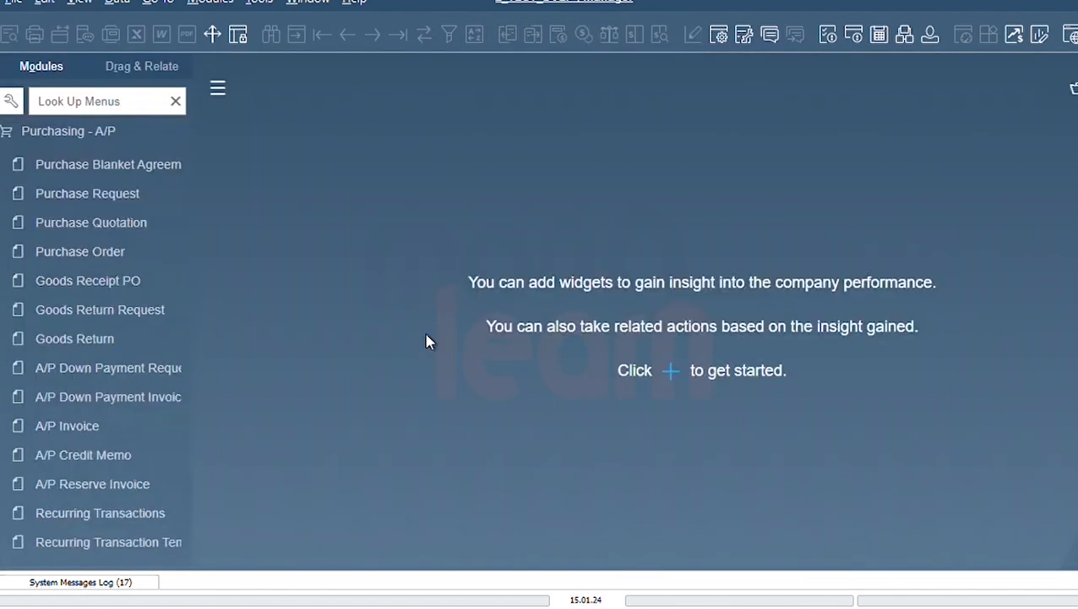
# Open the previous purchase quotation for Trading CO and check its Paper Bag and Coconut Oil lines
pyautogui.click(103, 233)
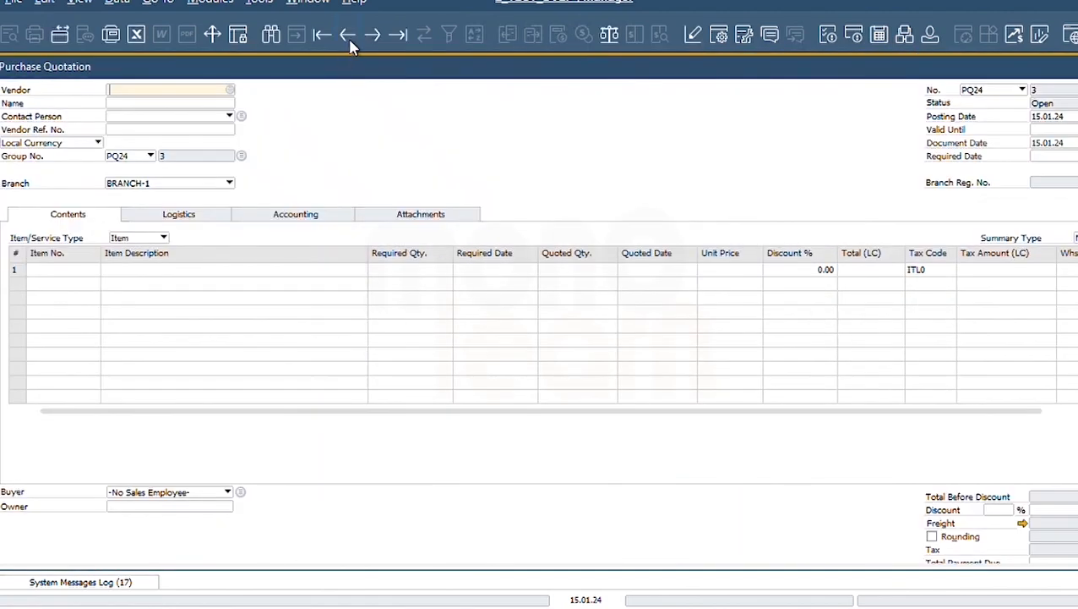
pyautogui.click(349, 38)
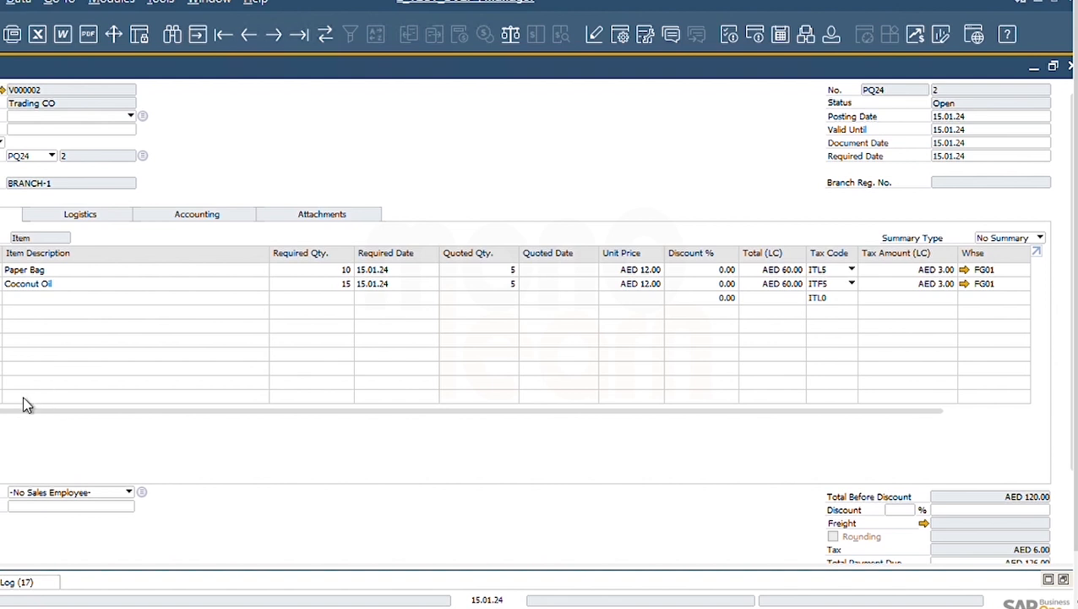
pyautogui.click(16, 270)
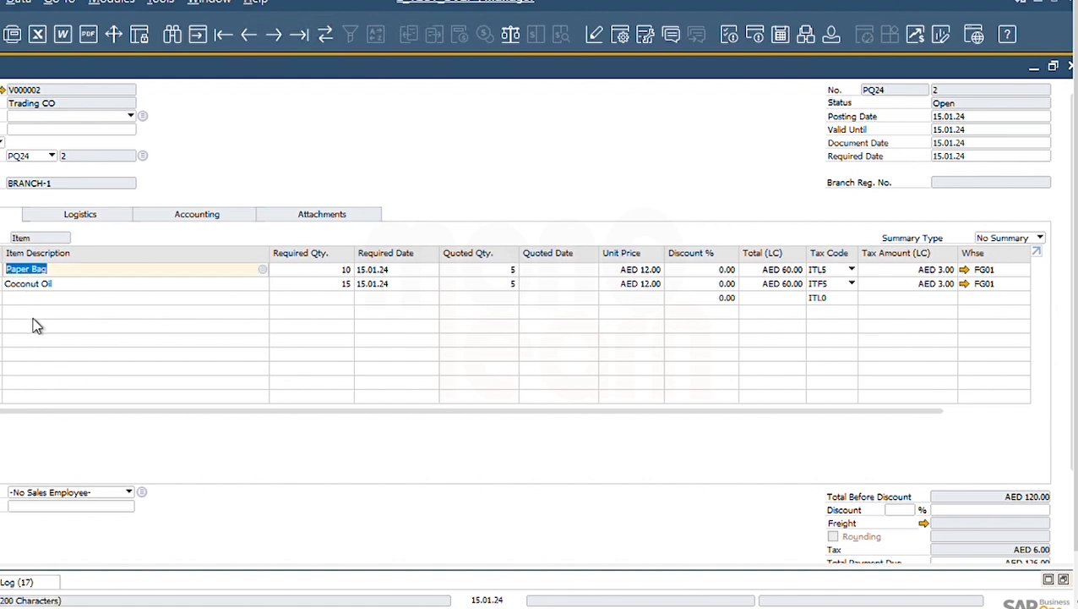
pyautogui.click(31, 287)
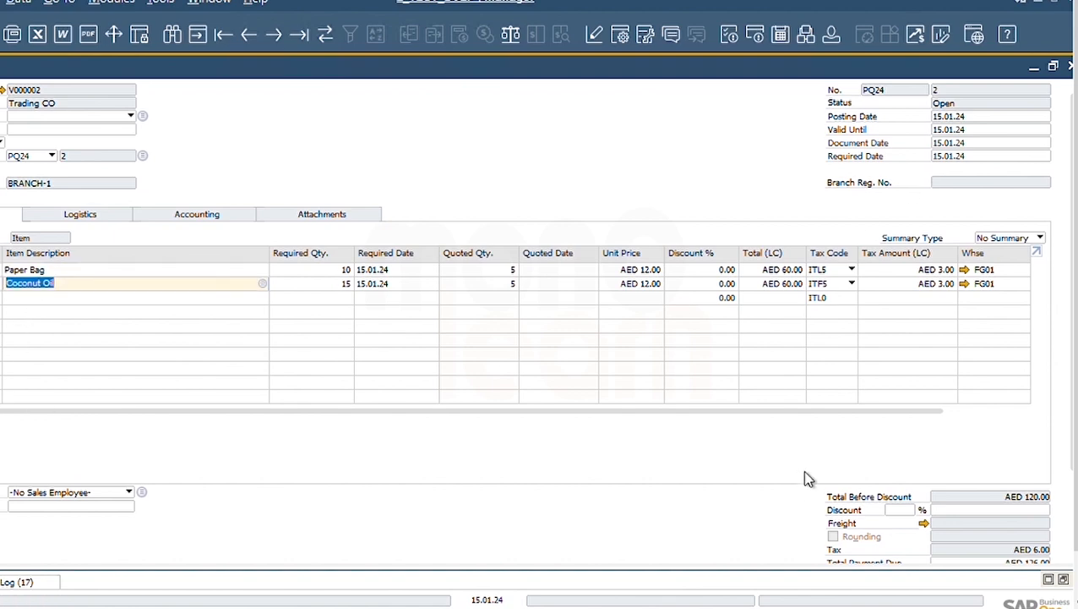
# Copy the quotation to a new purchase order and agree to close other quotations with the same group number
pyautogui.scroll(-3, 806, 478)
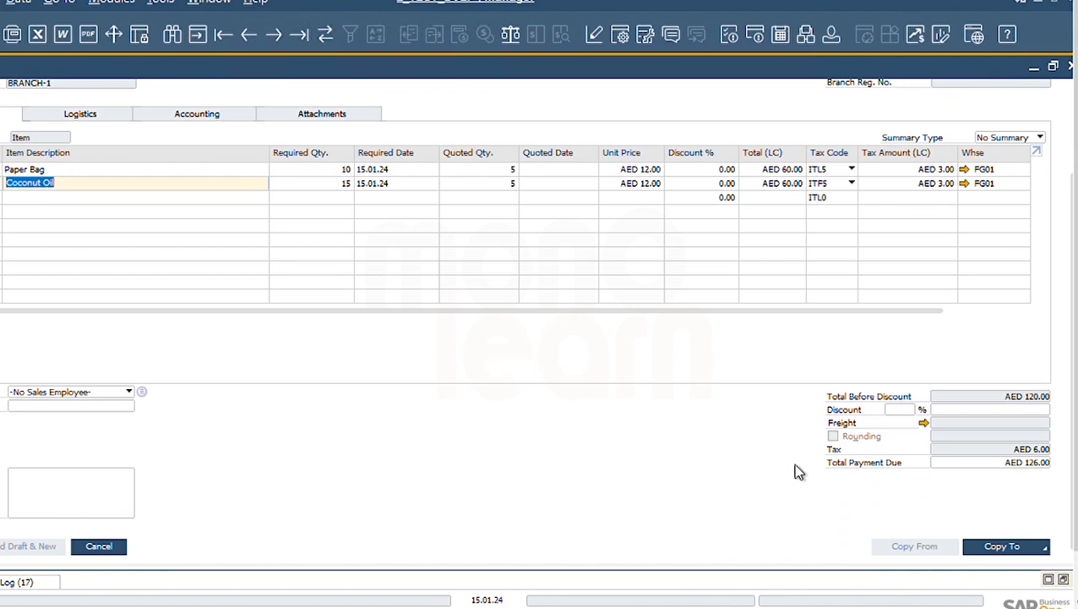
pyautogui.click(1044, 550)
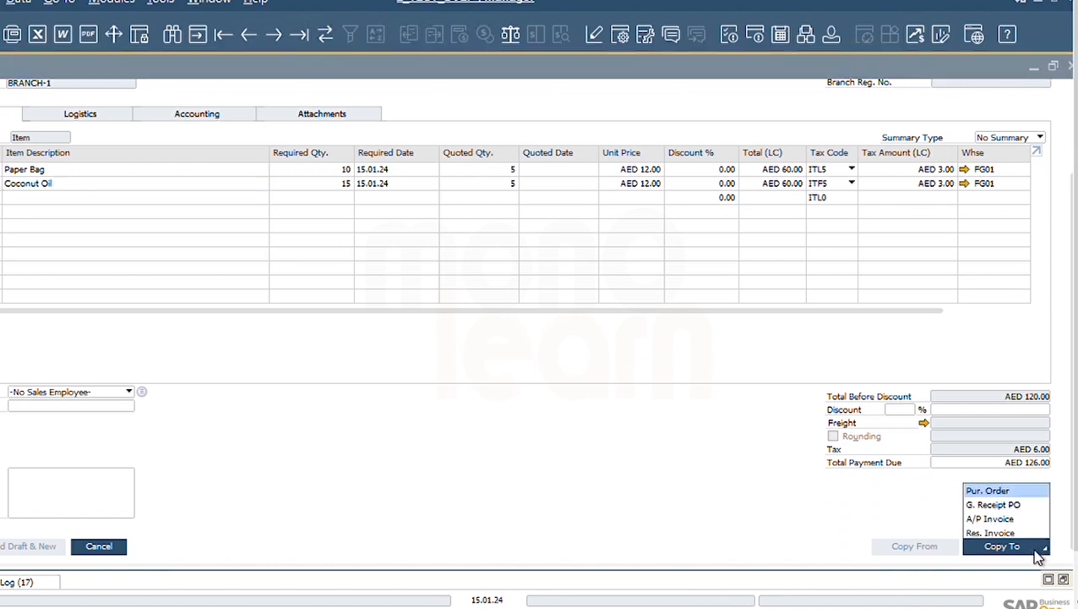
pyautogui.click(1004, 493)
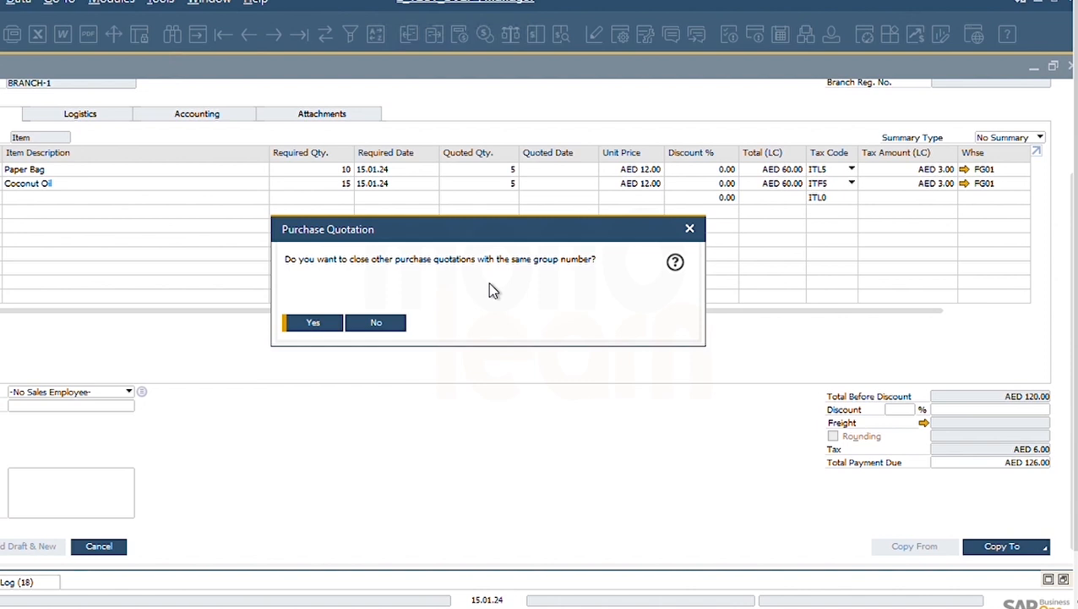
pyautogui.click(332, 327)
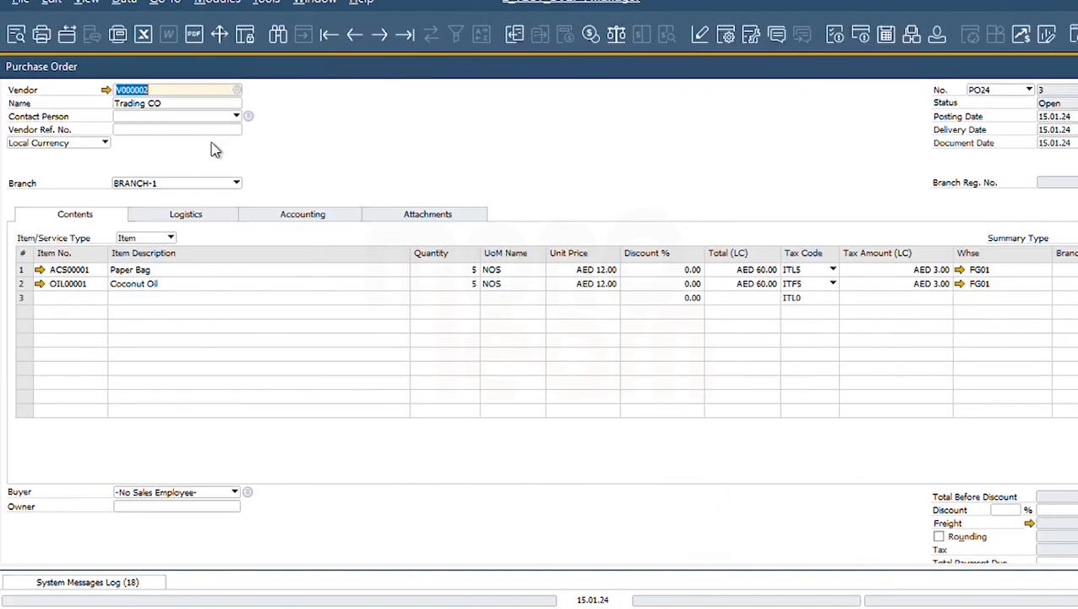
# Check the item descriptions and quantities of the Paper Bag and Coconut Oil lines in the copied purchase order
pyautogui.click(151, 271)
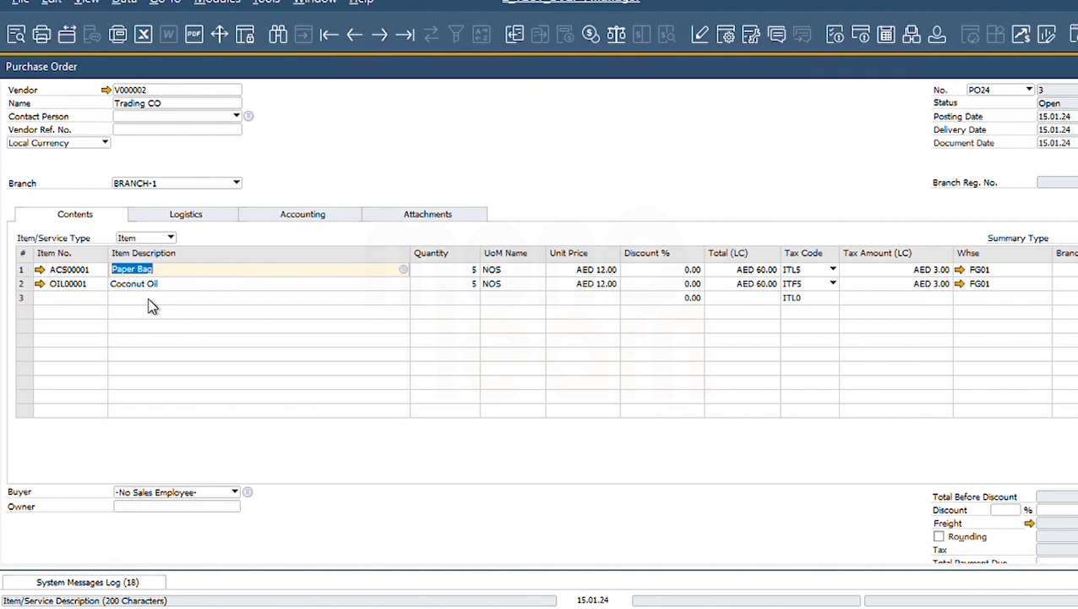
pyautogui.click(151, 284)
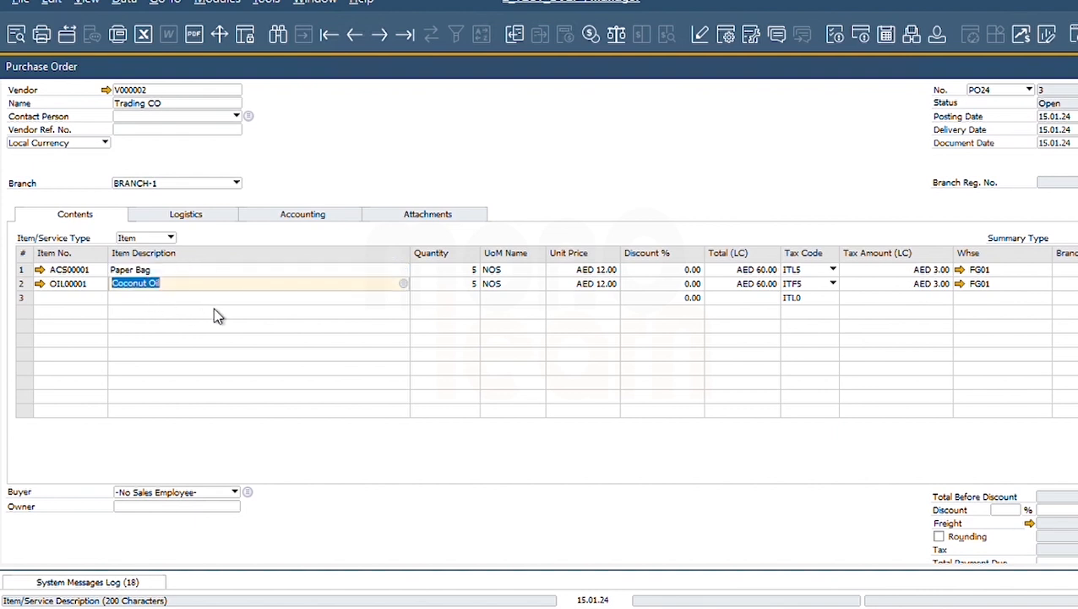
pyautogui.click(467, 271)
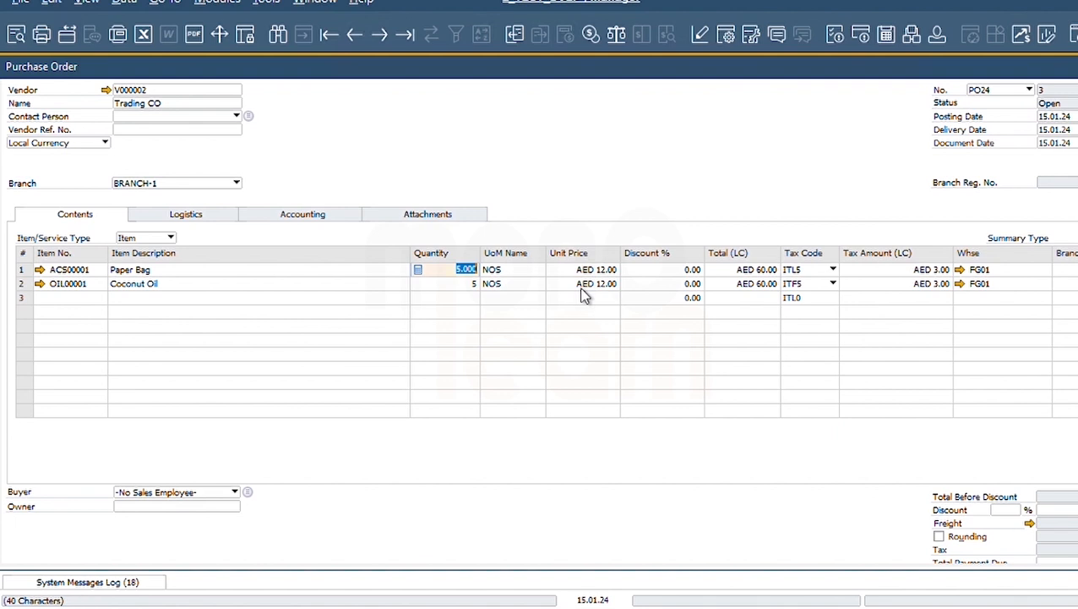
pyautogui.click(475, 284)
# Set the Paper Bag line's quantity to 10 in the copied purchase order
pyautogui.click(472, 269)
pyautogui.click(24, 270)
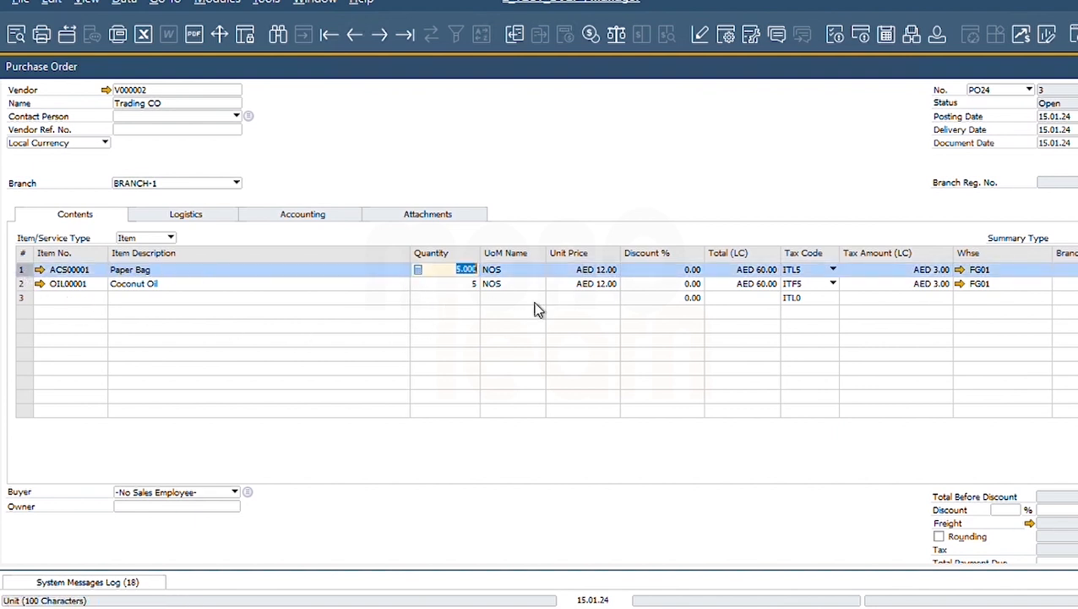
pyautogui.write('10')
pyautogui.press('Tab')
pyautogui.hotkey('shift', 'Tab')
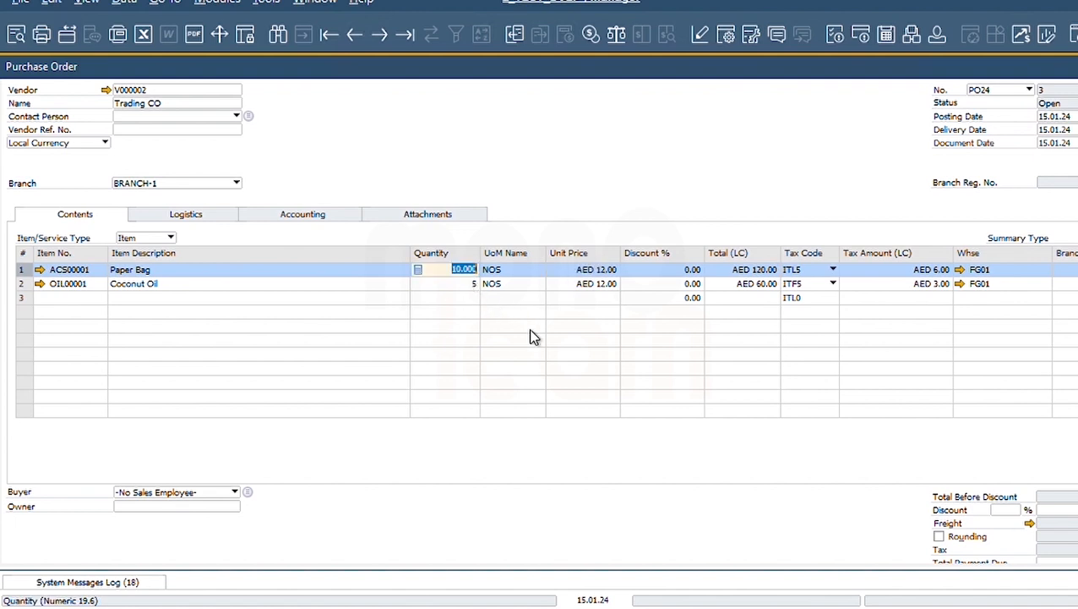
# Set the Paper Bag line's discount to 3% in the copied purchase order
pyautogui.click(604, 270)
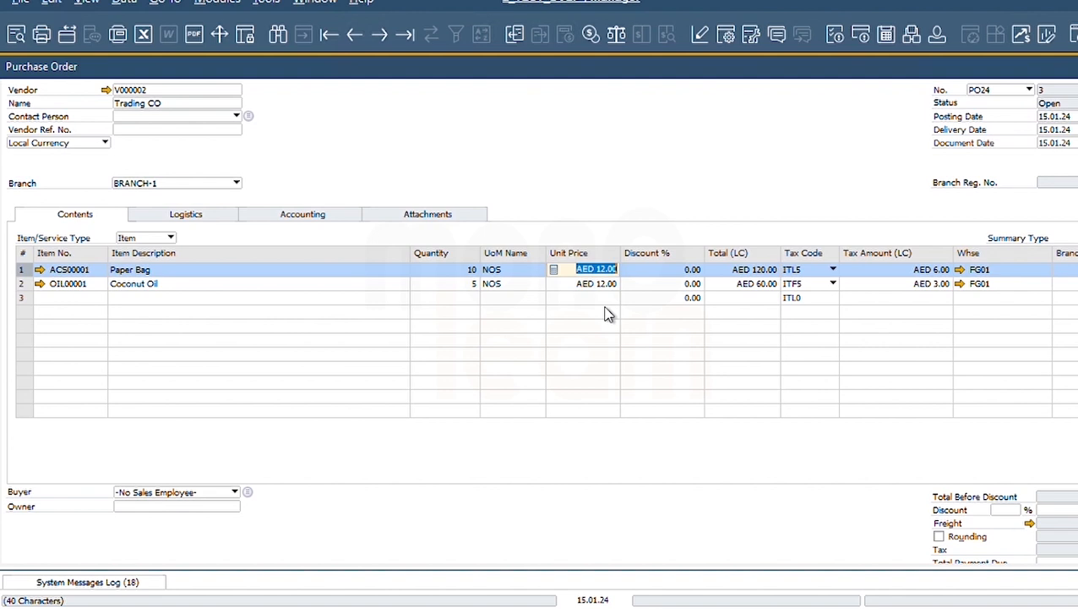
pyautogui.press('Tab')
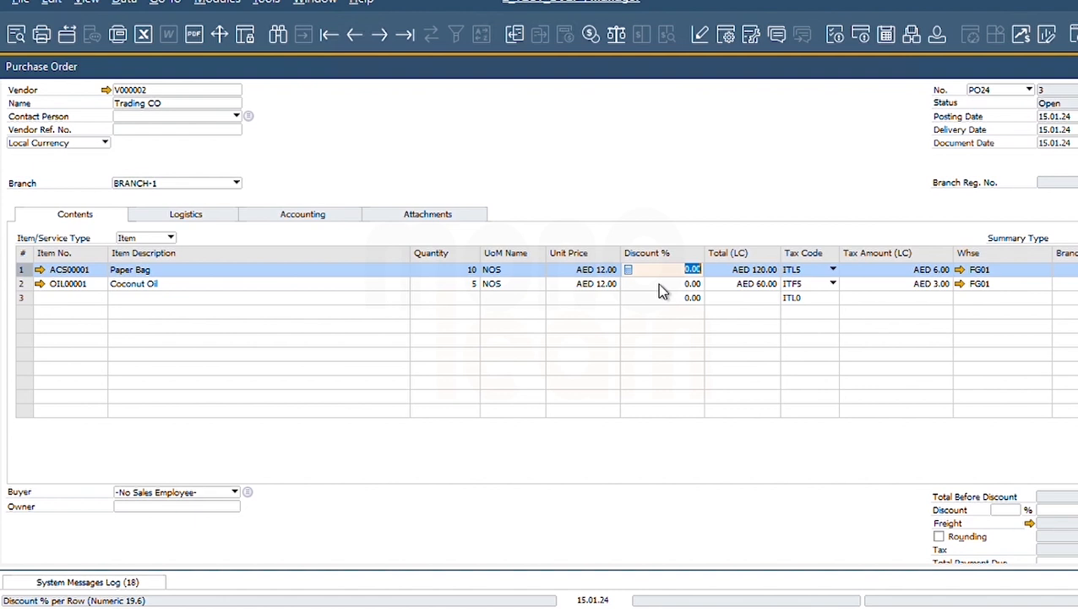
pyautogui.write('3')
pyautogui.press('Tab')
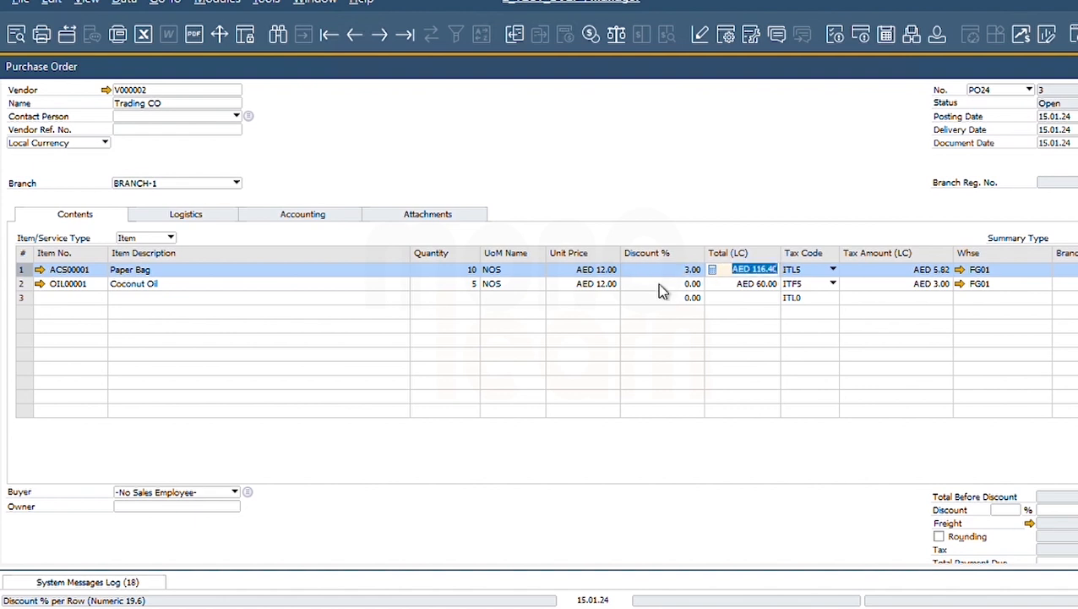
pyautogui.hotkey('shift', 'Tab')
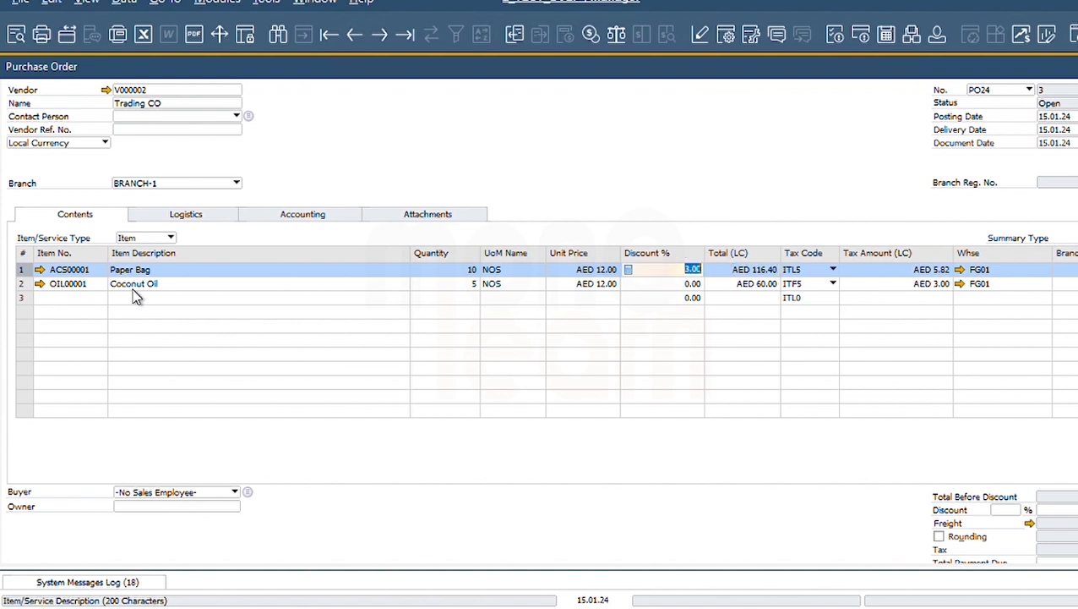
pyautogui.click(91, 298)
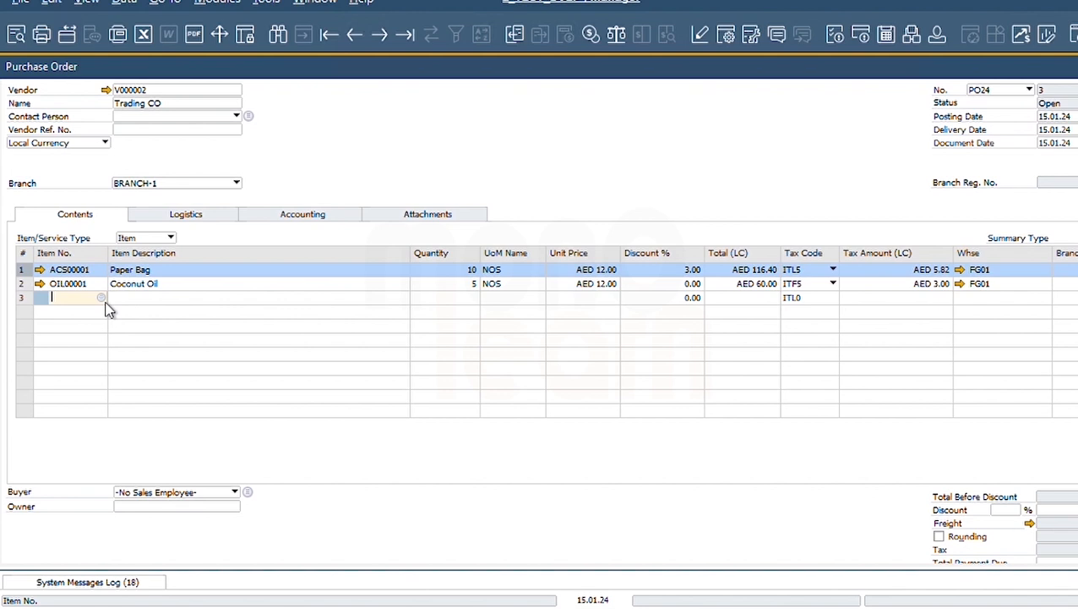
pyautogui.press('Tab')
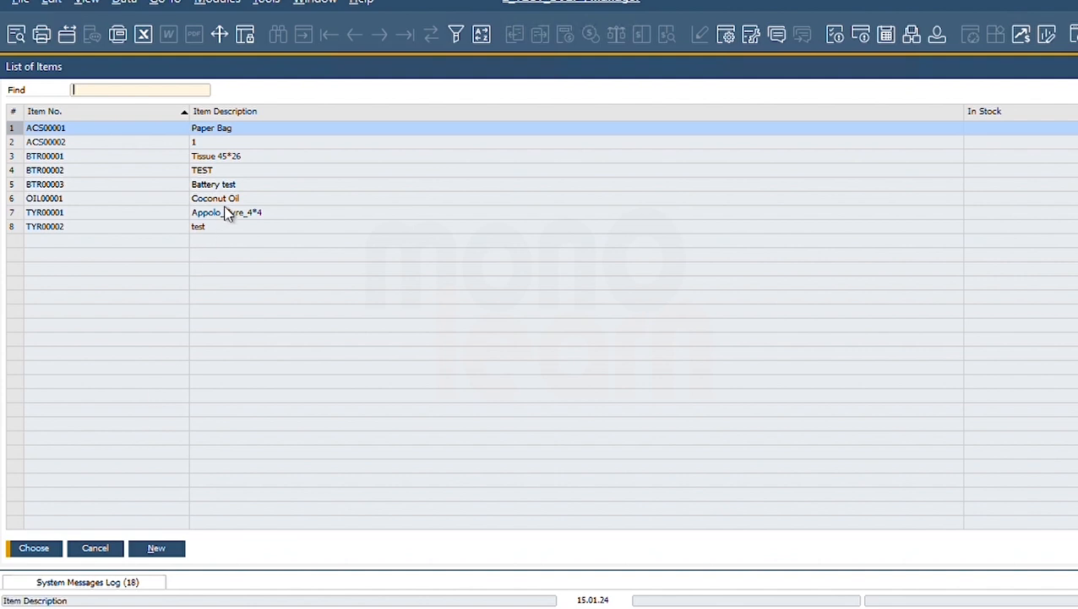
pyautogui.click(95, 548)
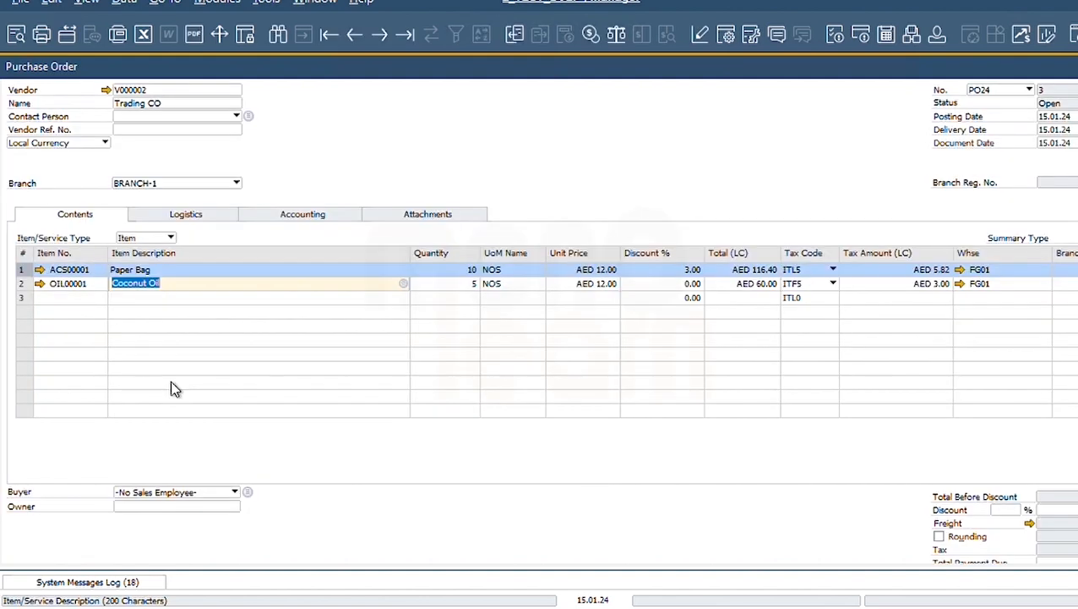
# Delete the Coconut Oil row from the purchase order
pyautogui.click(74, 285)
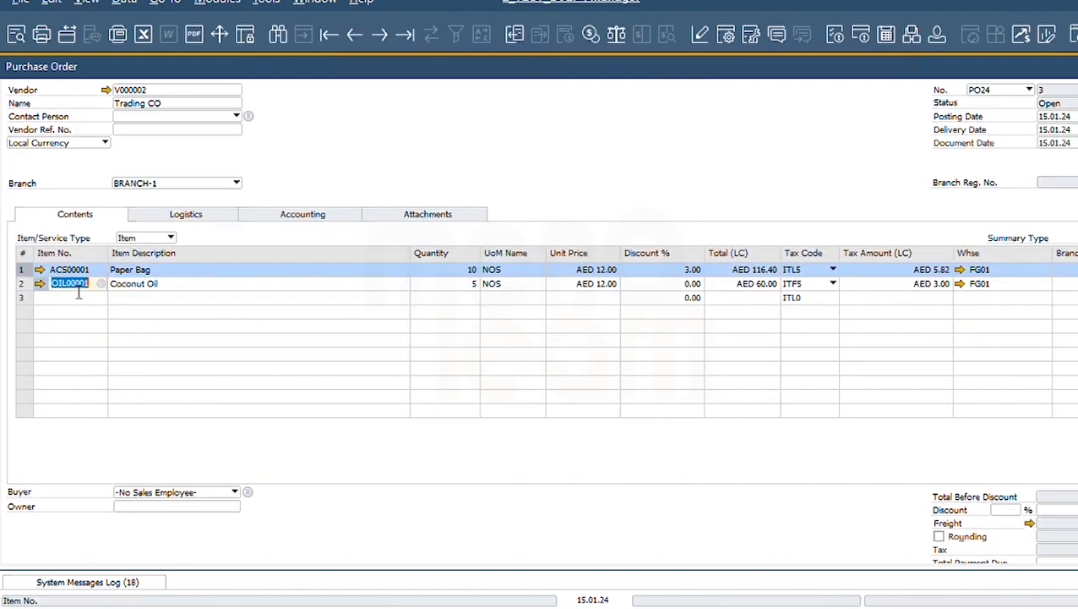
pyautogui.click(142, 285)
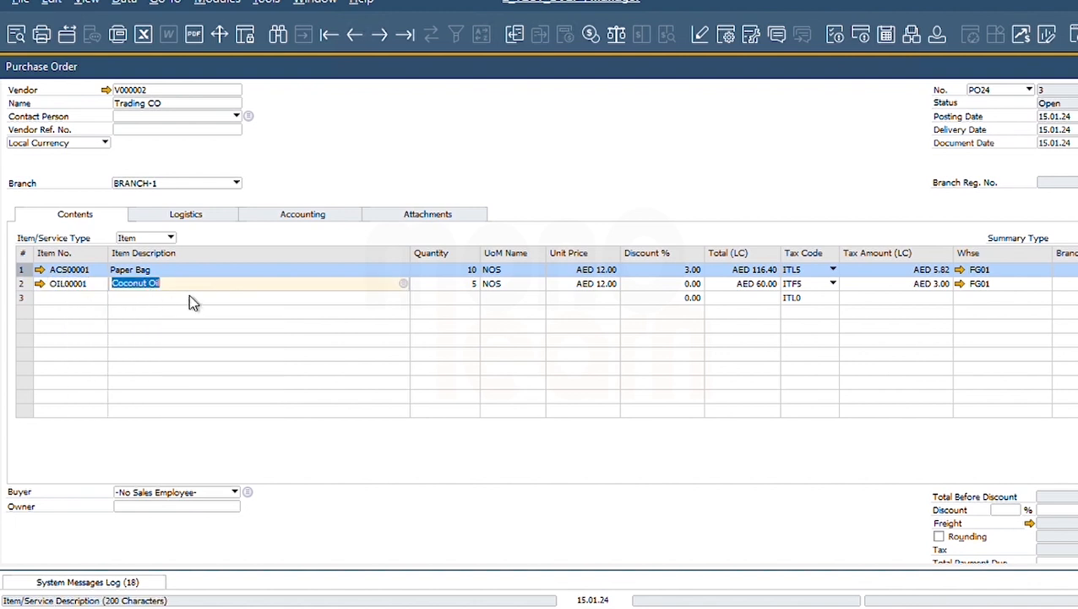
pyautogui.click(29, 289)
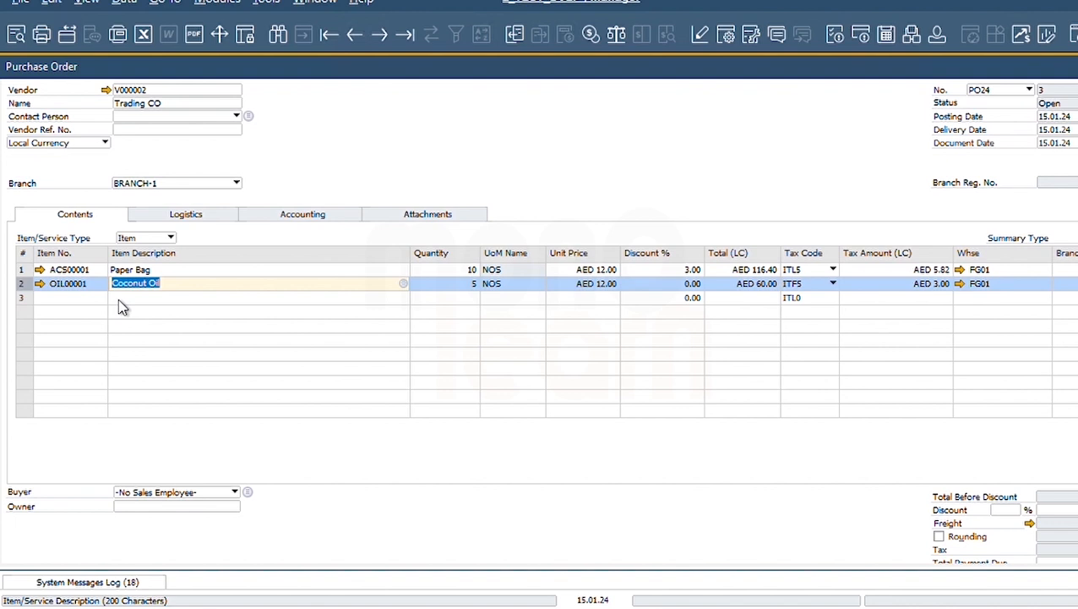
pyautogui.click(25, 283)
pyautogui.click(25, 286)
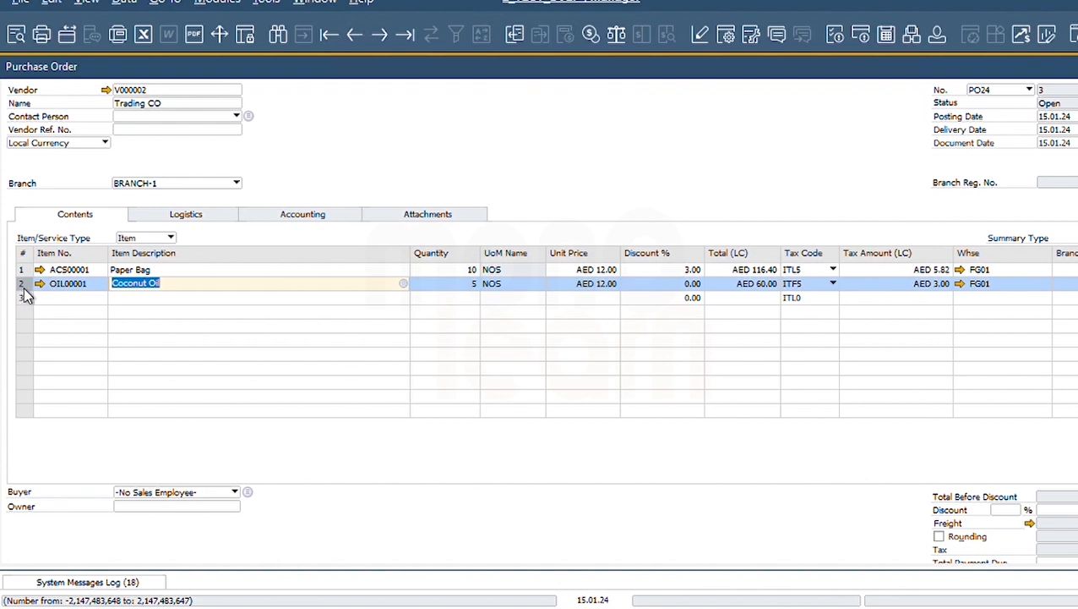
pyautogui.click(23, 288)
pyautogui.click(22, 288)
pyautogui.rightClick(23, 292)
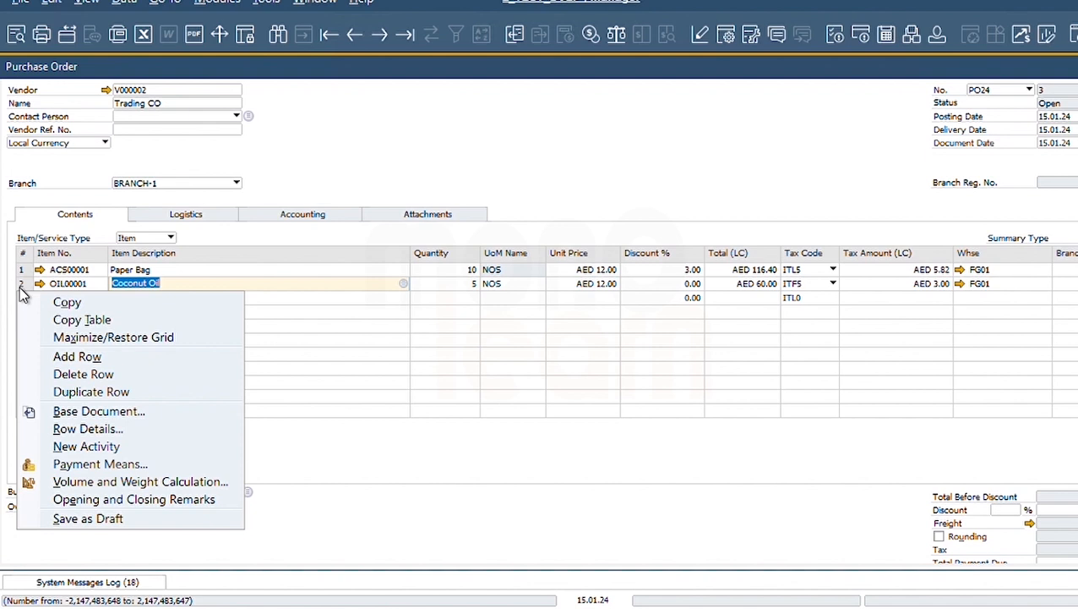
pyautogui.click(91, 376)
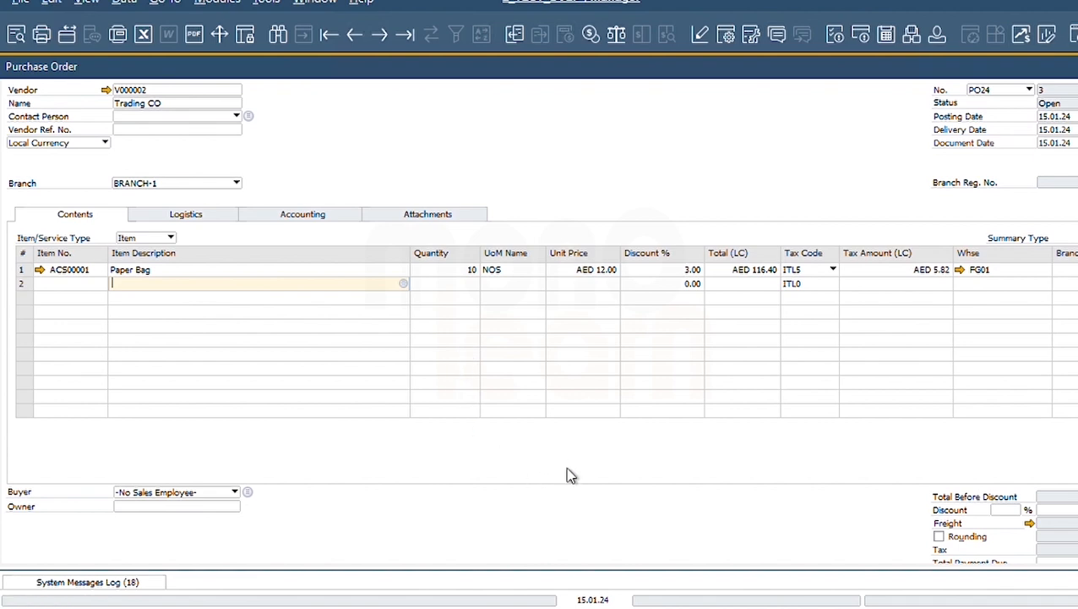
# Add the adjusted purchase order with only the Paper Bag line and review the saved document
pyautogui.scroll(-3, 566, 474)
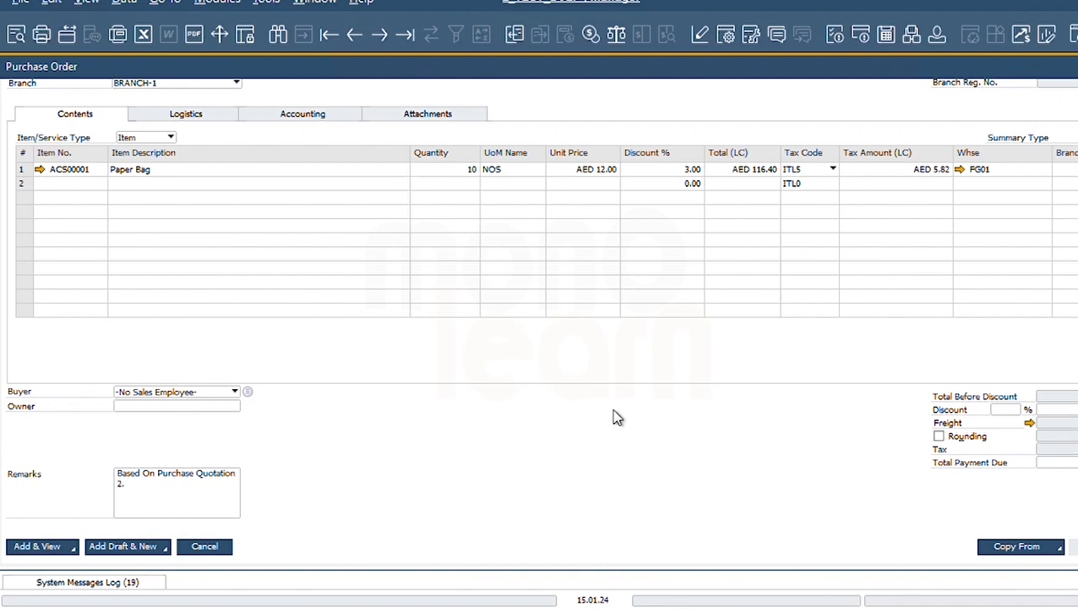
pyautogui.scroll(3, 616, 423)
pyautogui.scroll(-3, 643, 485)
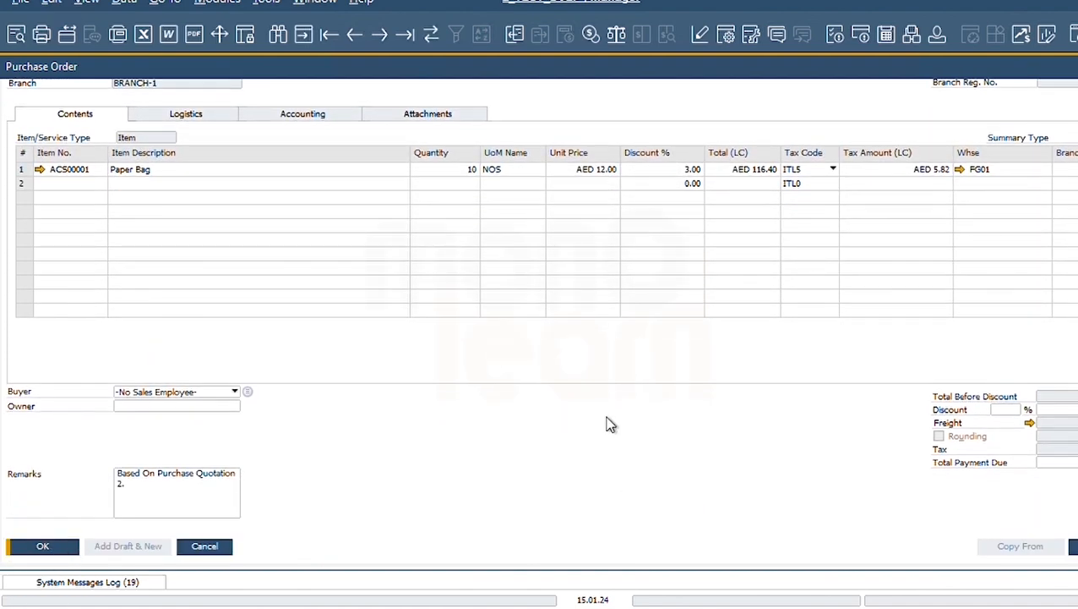
pyautogui.scroll(2, 547, 480)
pyautogui.scroll(2, 547, 481)
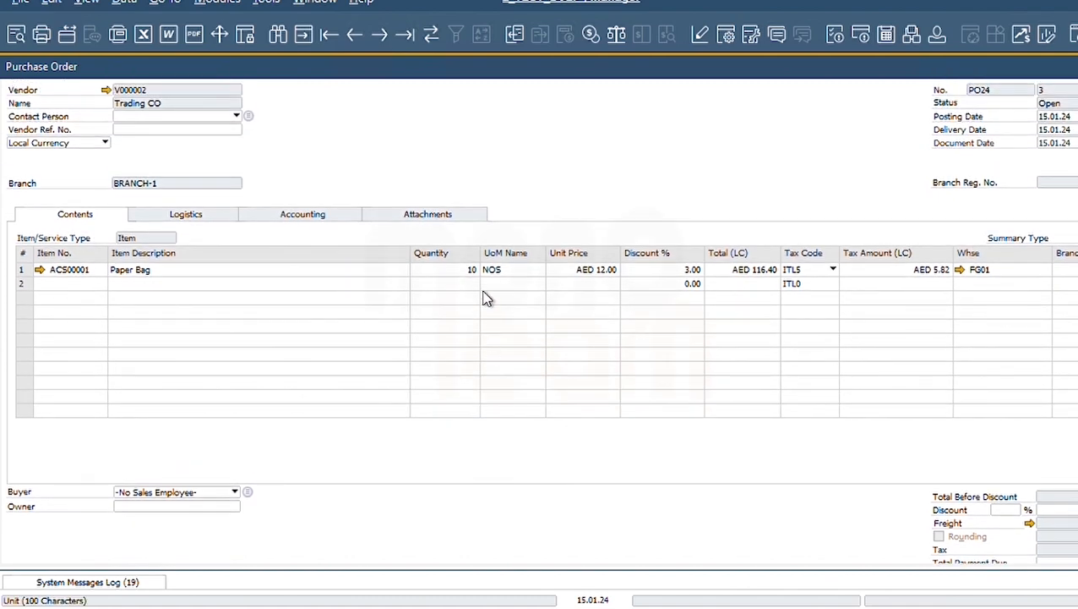
# Close the saved purchase order and start a new purchase order for vendor Trading CO
pyautogui.scroll(-4, 1005, 507)
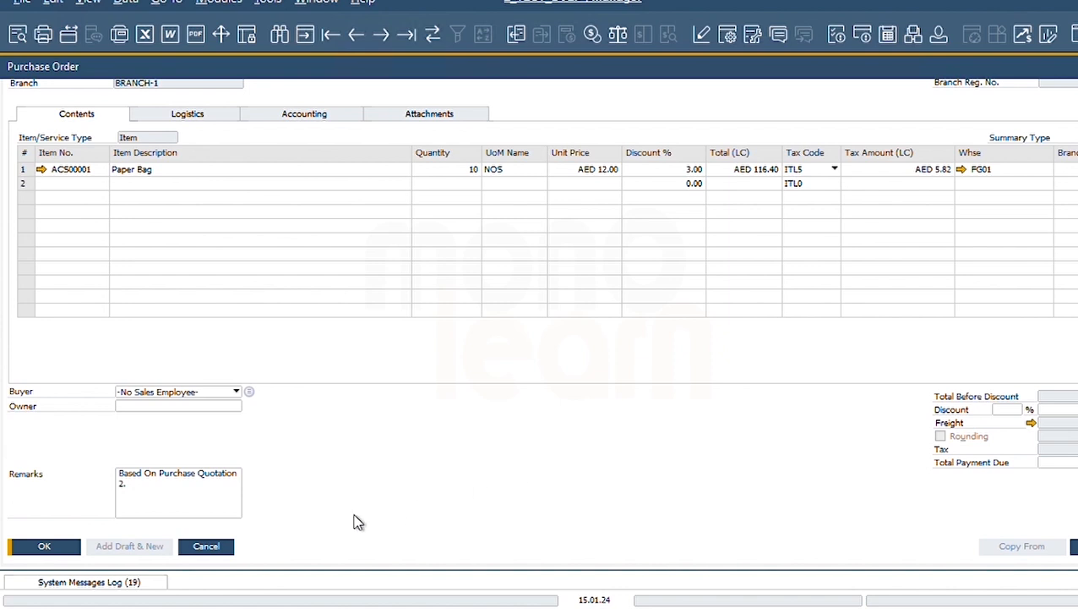
pyautogui.click(229, 549)
pyautogui.click(213, 549)
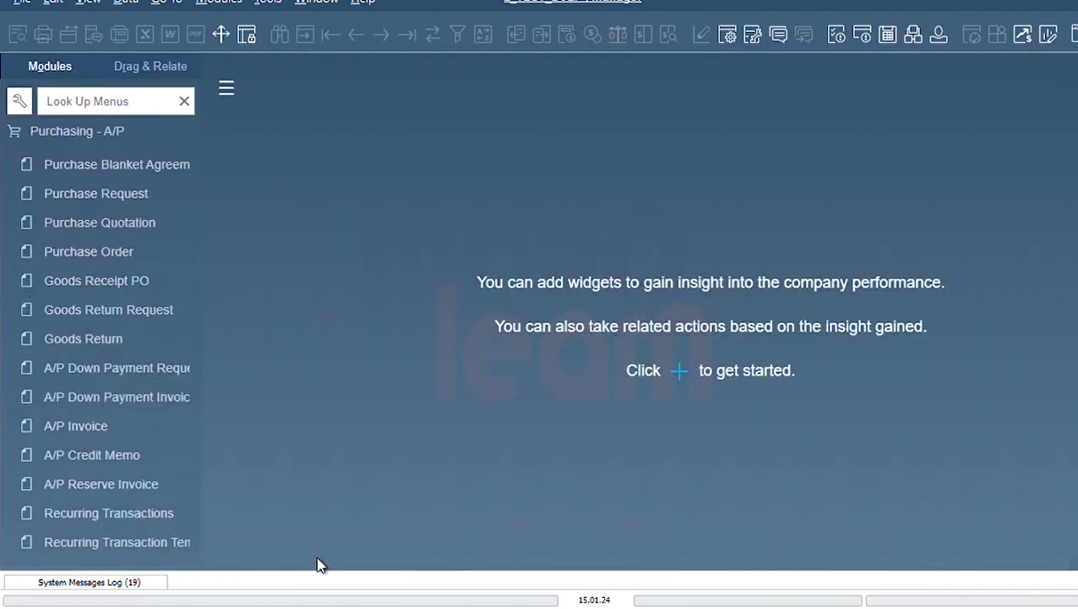
pyautogui.click(106, 253)
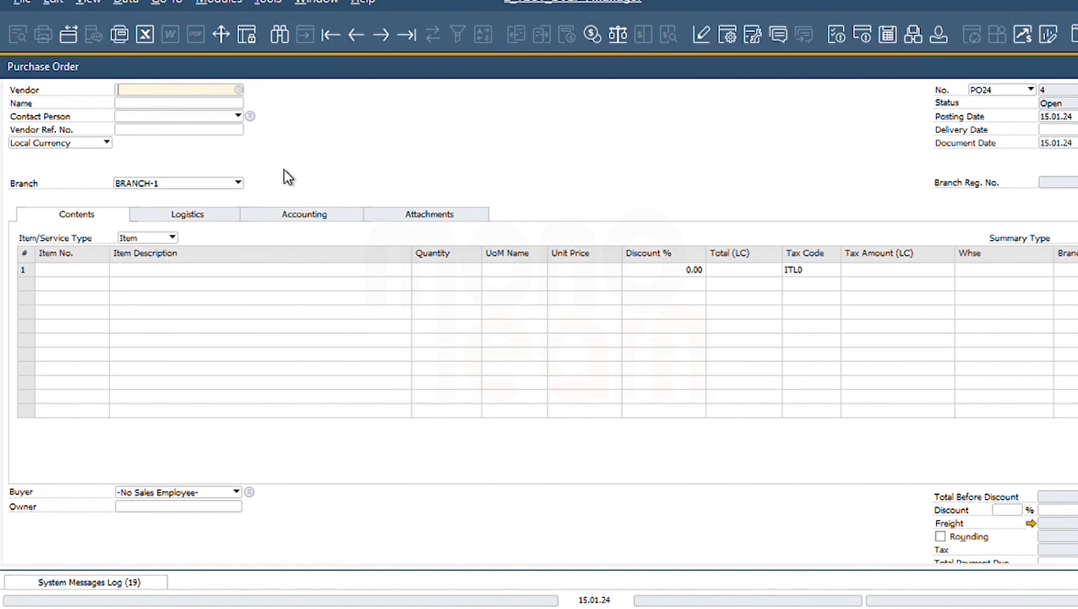
pyautogui.click(241, 90)
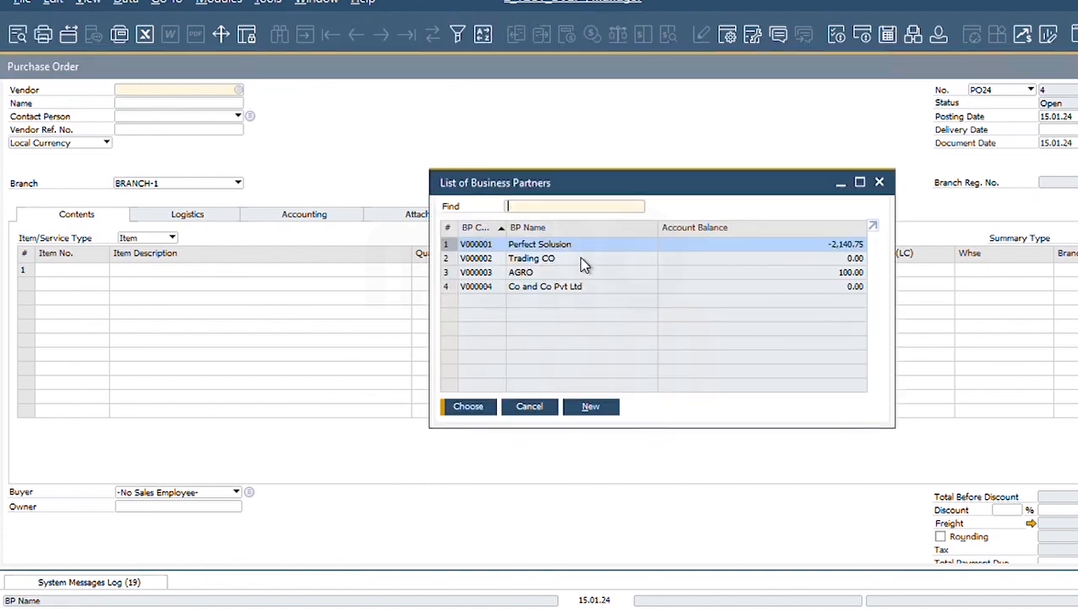
pyautogui.doubleClick(548, 259)
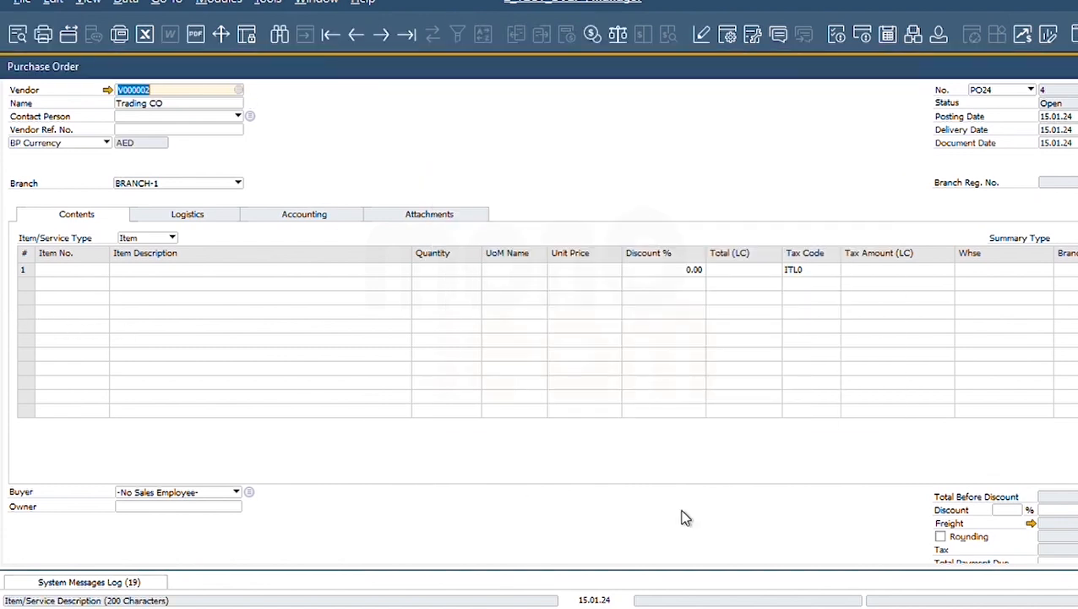
# Copy from the first listed Trading CO purchase quotation dated 15.01.24 and agree to close other quotations with the same group number
pyautogui.scroll(-3, 602, 488)
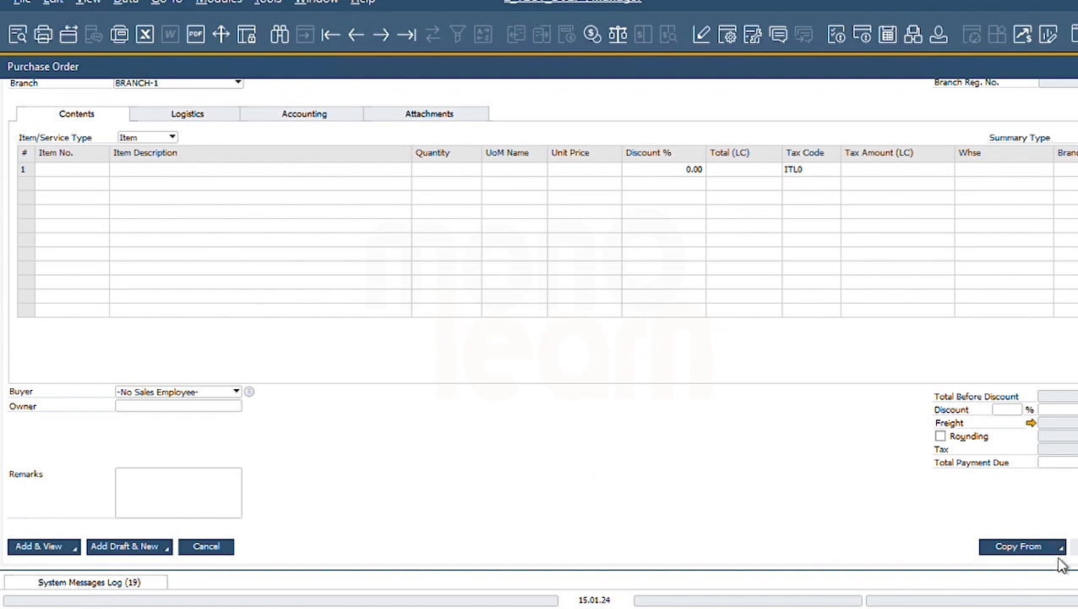
pyautogui.click(1063, 548)
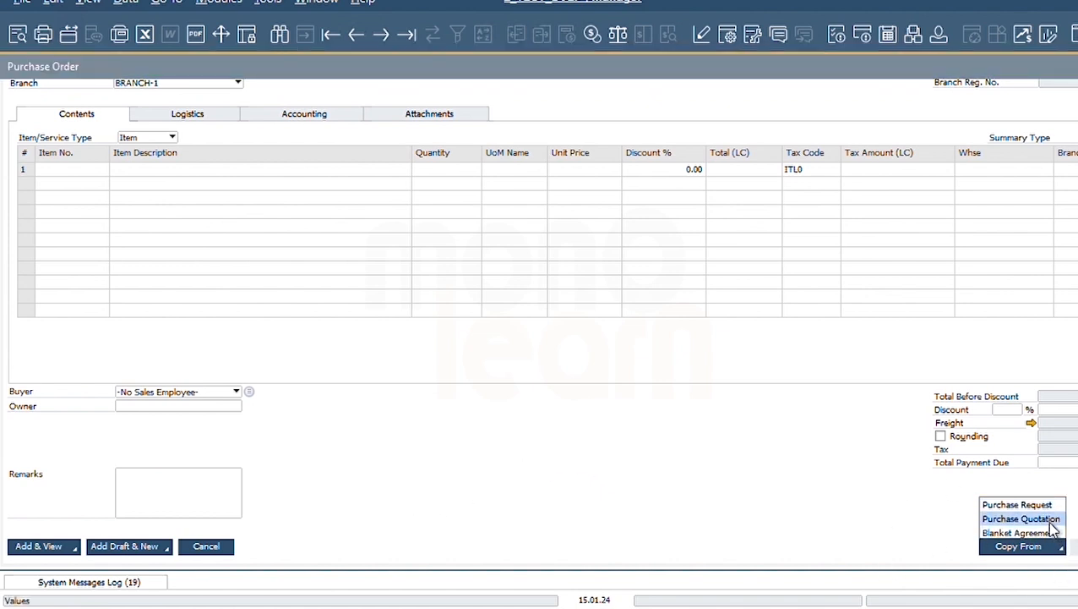
pyautogui.click(1048, 519)
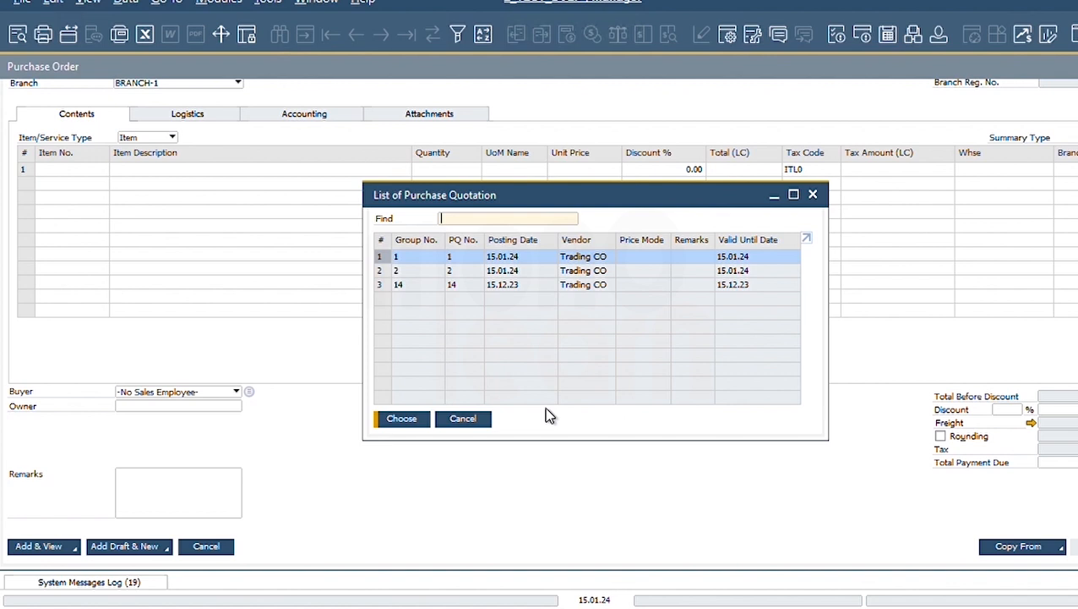
pyautogui.doubleClick(524, 258)
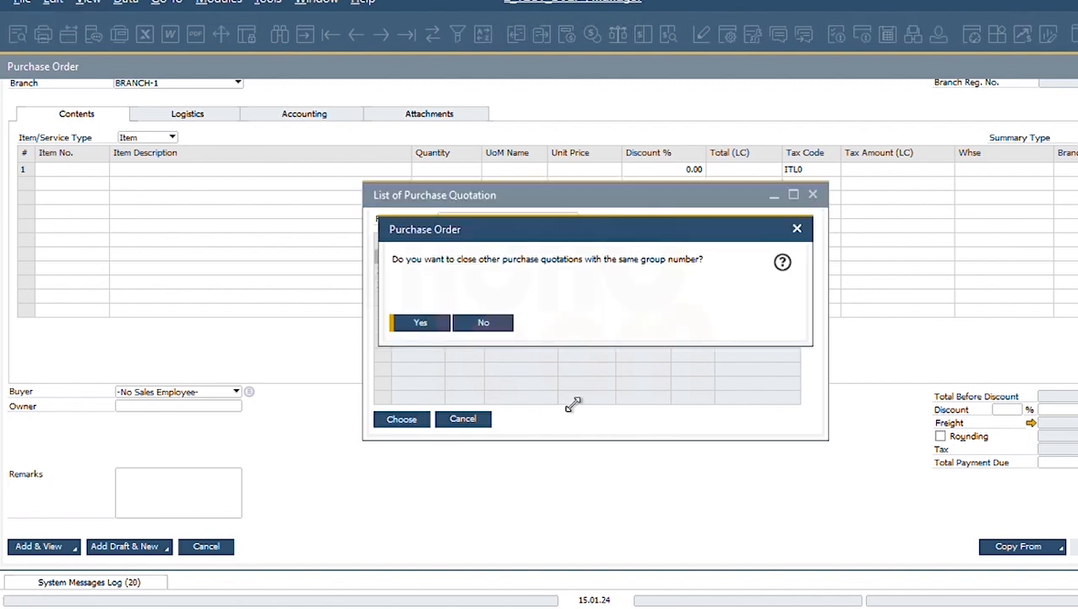
pyautogui.click(422, 323)
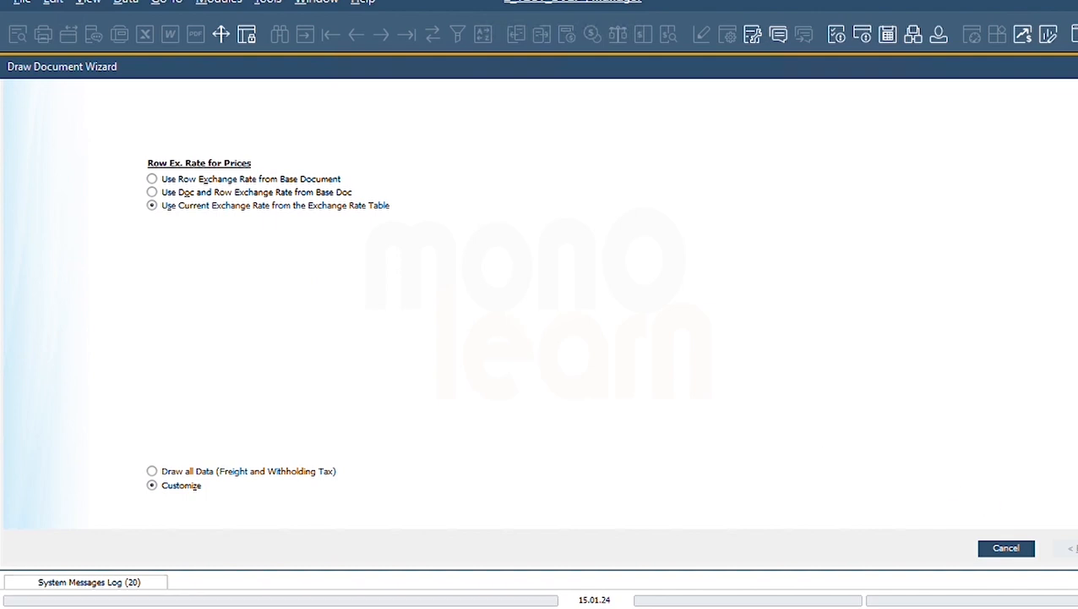
# Customize the copied items in the Draw Document Wizard with a Paper Bag quantity of 8, and finish the wizard
pyautogui.click(1070, 548)
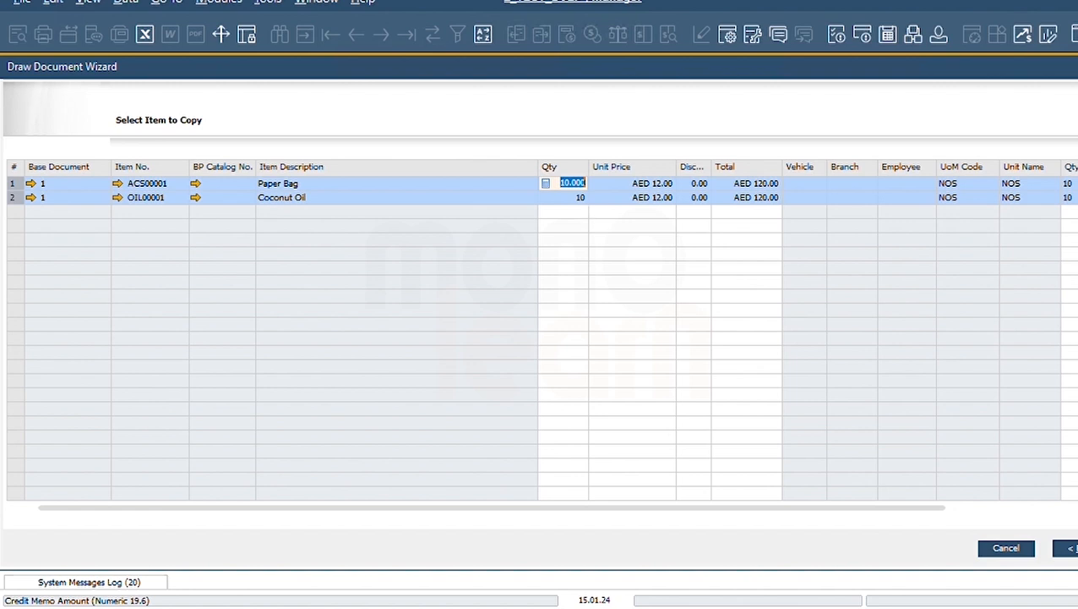
pyautogui.write('8')
pyautogui.press('Tab')
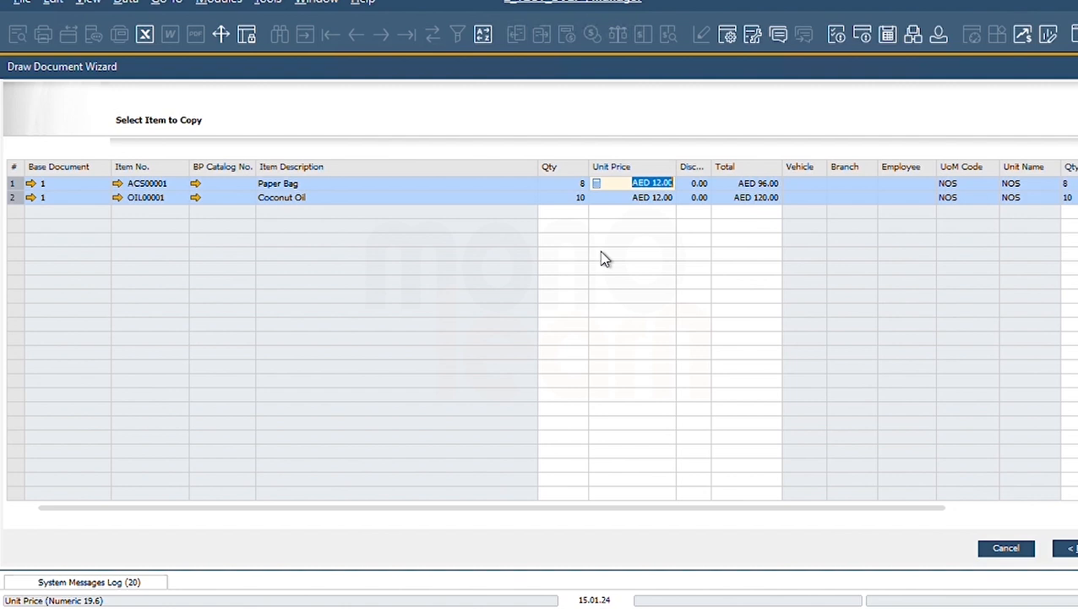
pyautogui.click(602, 201)
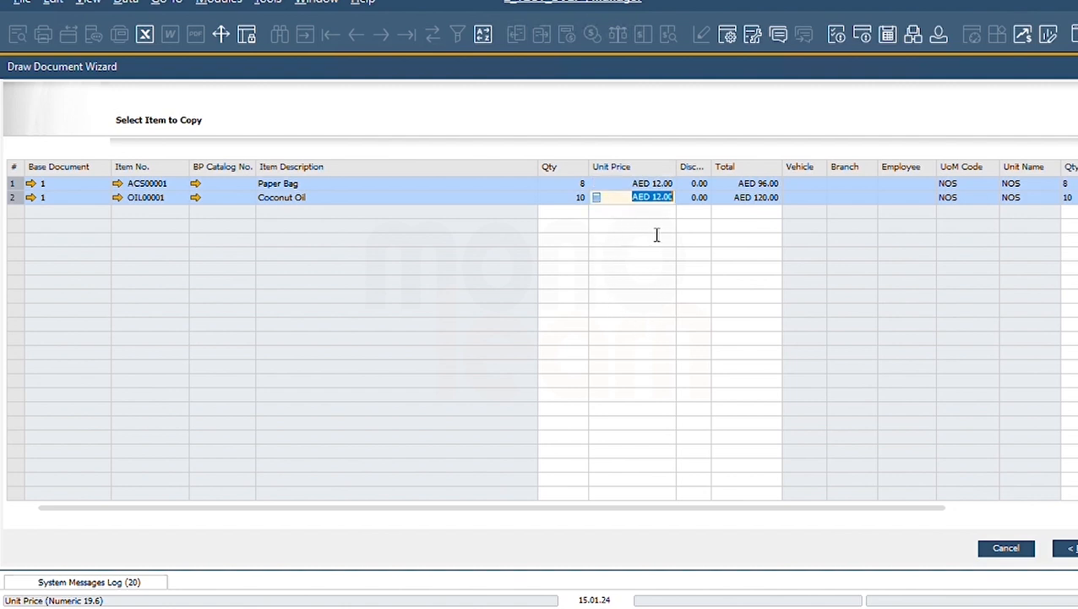
pyautogui.press('Return')
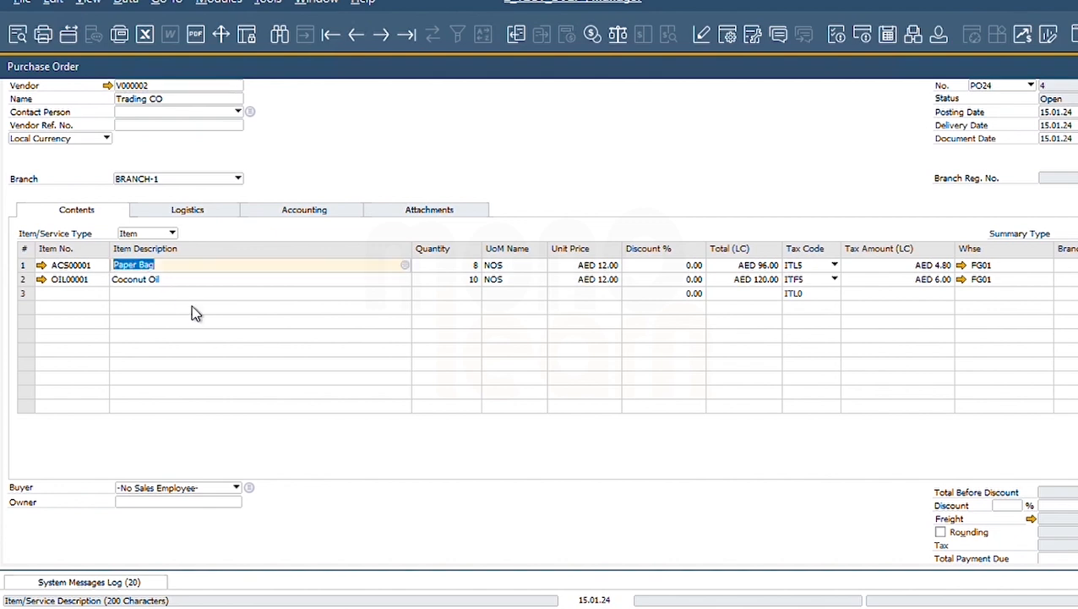
# Add the purchase order holding the Paper Bag and Coconut Oil lines and keep the saved document in view
pyautogui.click(470, 280)
pyautogui.scroll(-3, 545, 431)
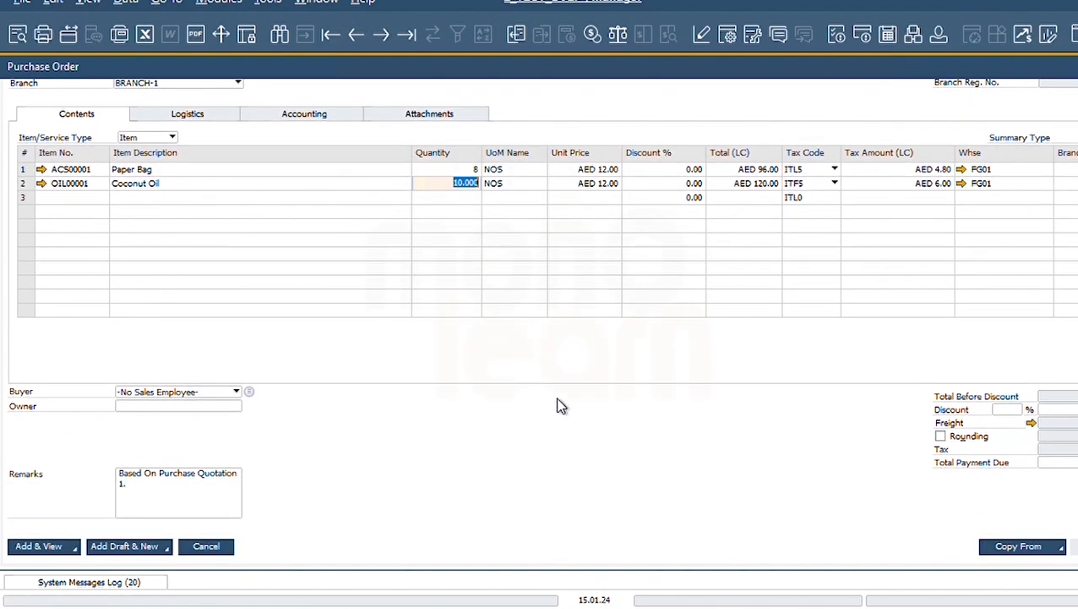
pyautogui.click(75, 550)
pyautogui.click(58, 522)
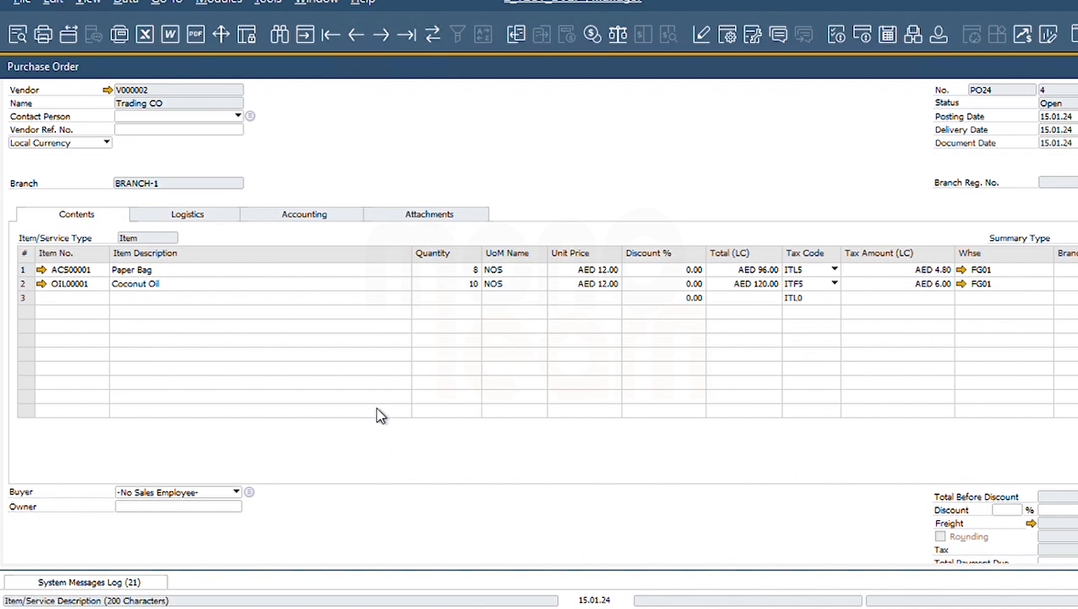
# Check the saved purchase order's Relationship Map and close it
pyautogui.rightClick(542, 164)
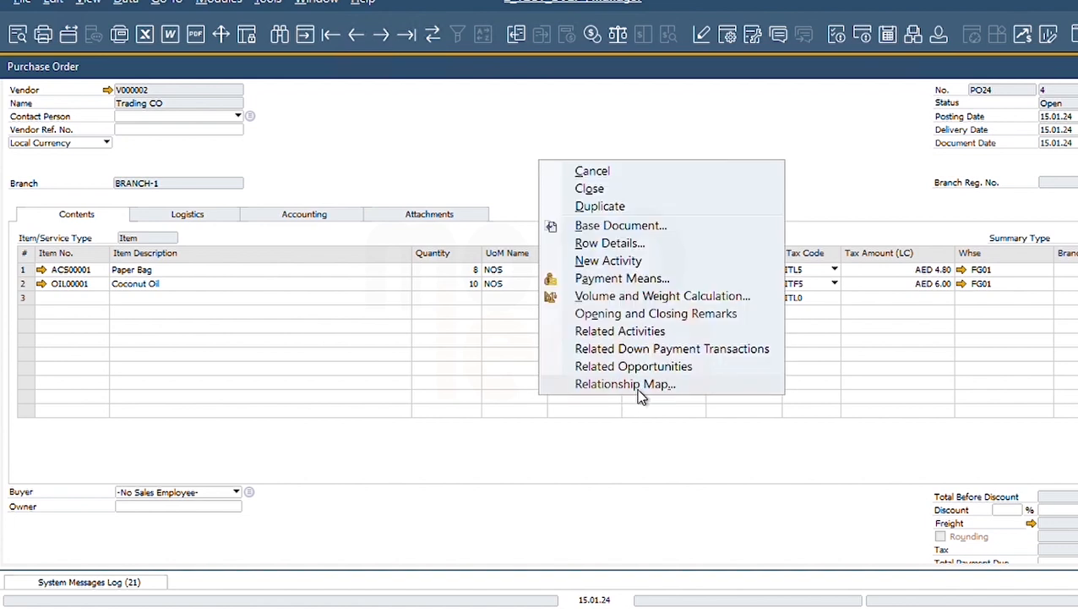
pyautogui.click(636, 389)
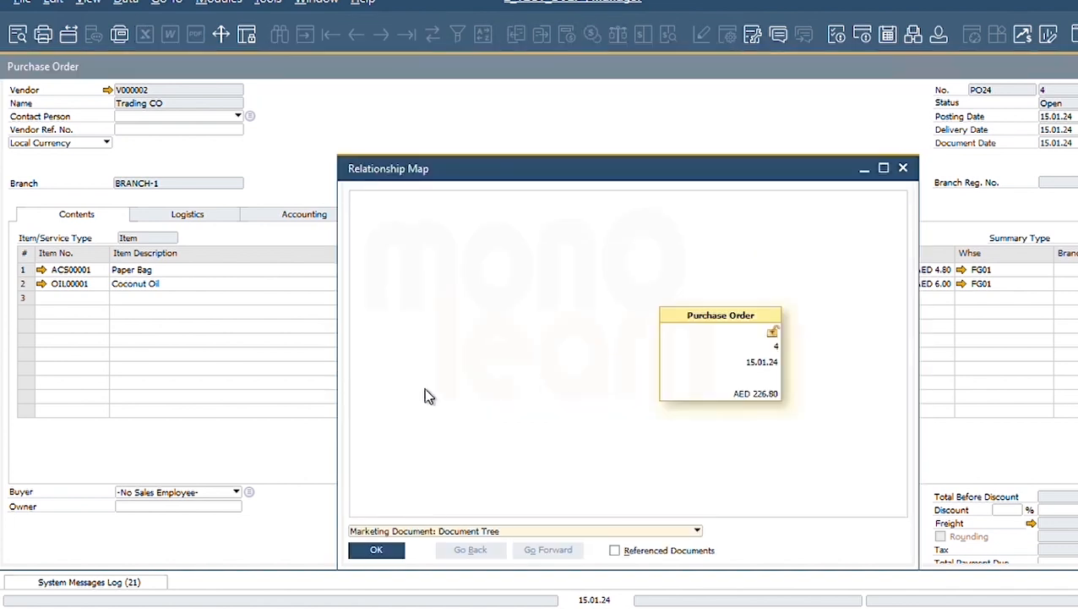
pyautogui.click(902, 168)
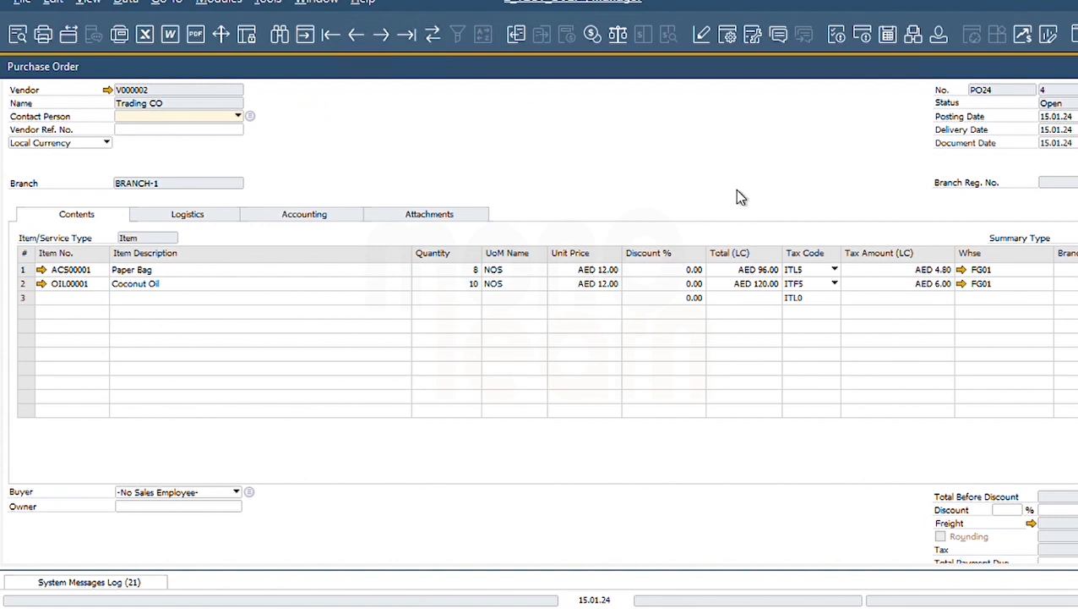
# Review the linked purchase quotation and the purchase order from the order's Relationship Map, and close the map
pyautogui.rightClick(540, 124)
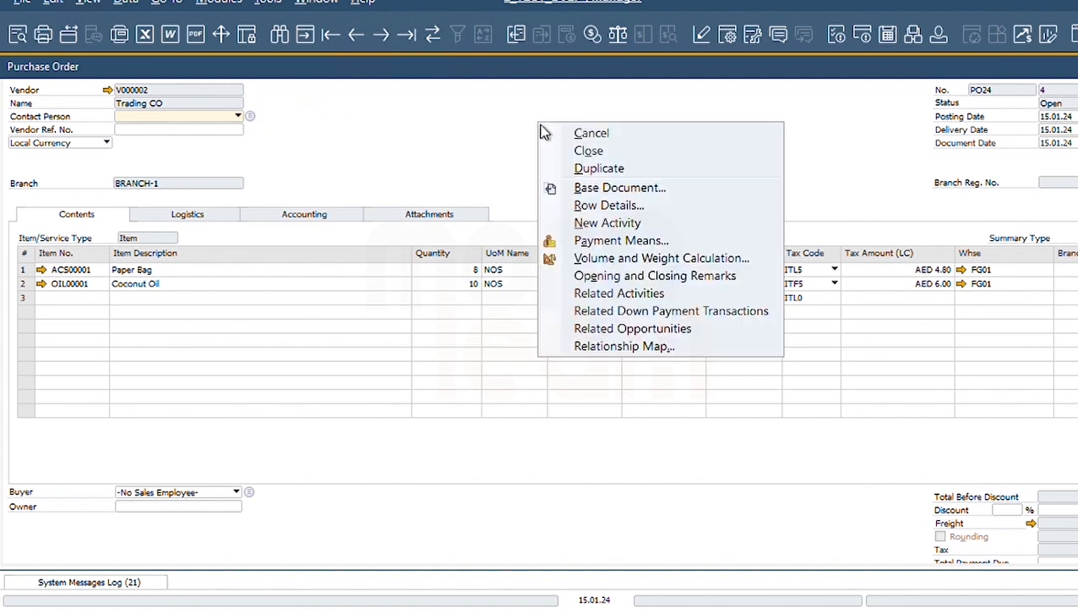
pyautogui.click(619, 347)
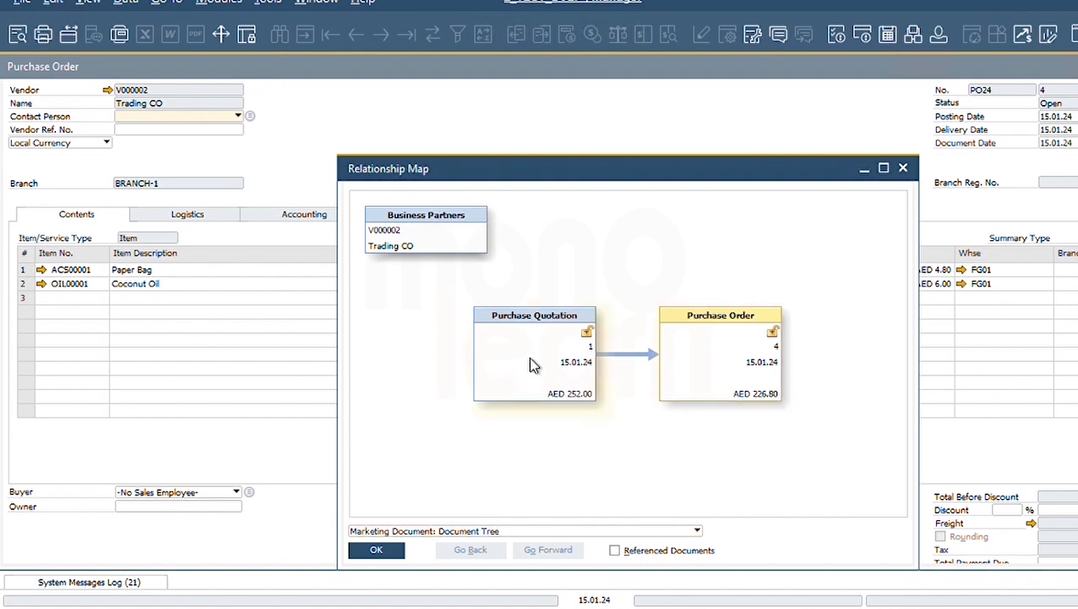
pyautogui.doubleClick(531, 364)
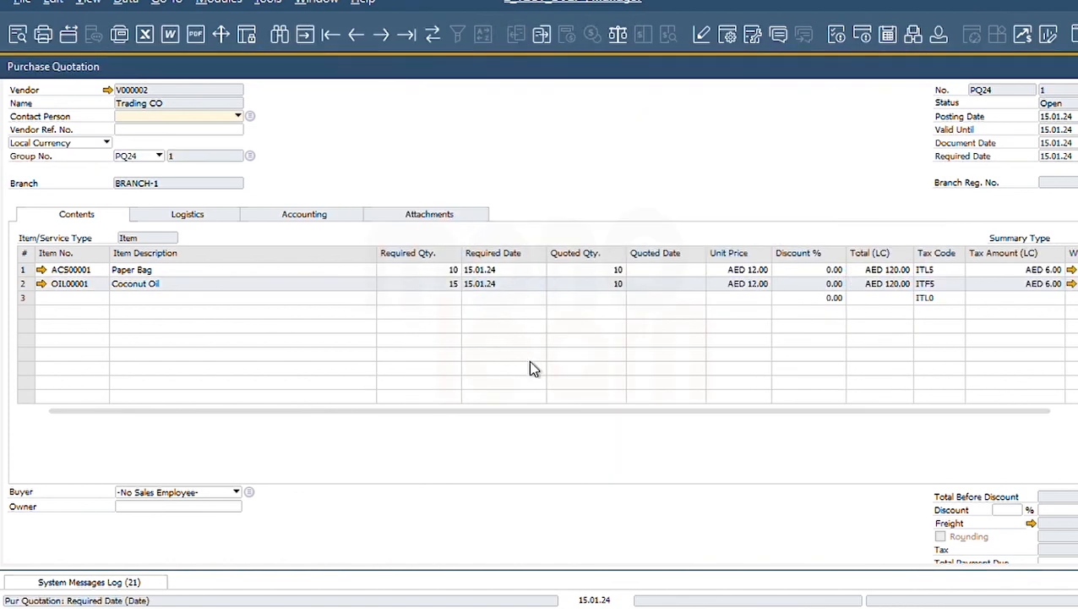
pyautogui.press('Escape')
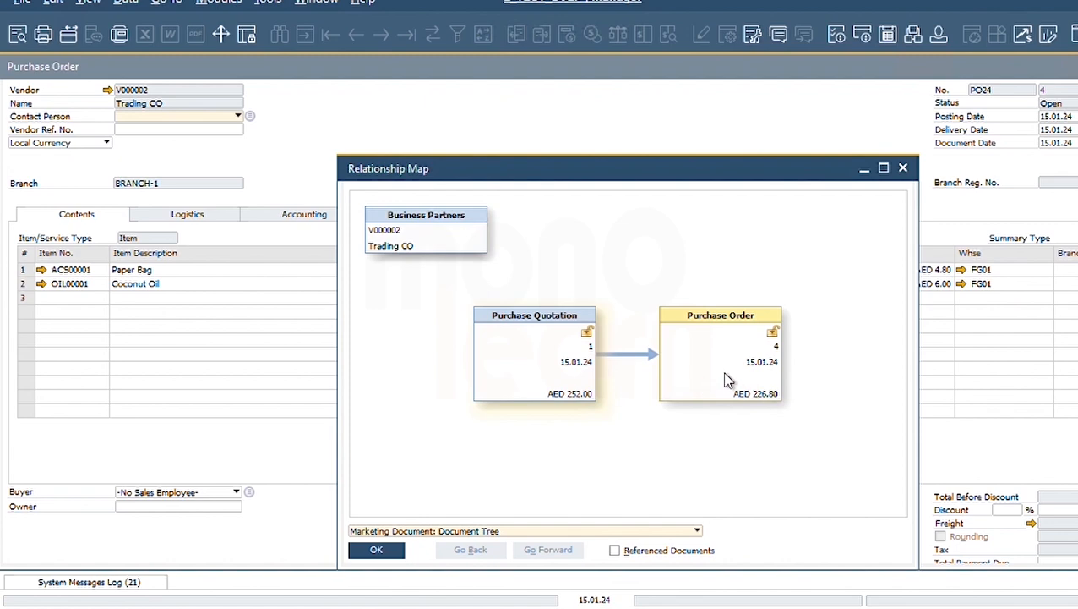
pyautogui.doubleClick(724, 374)
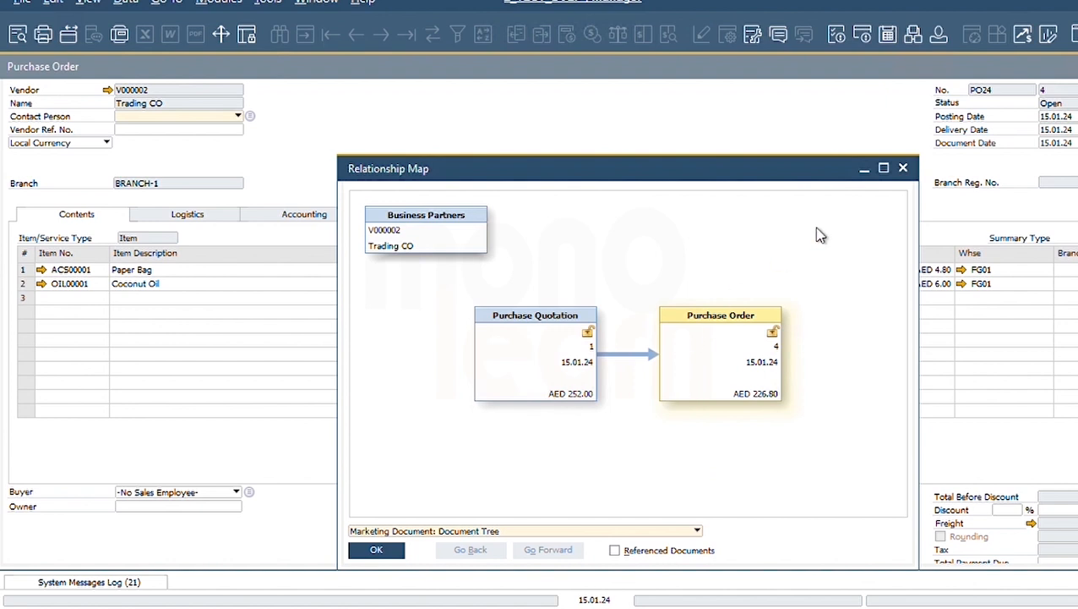
pyautogui.click(903, 168)
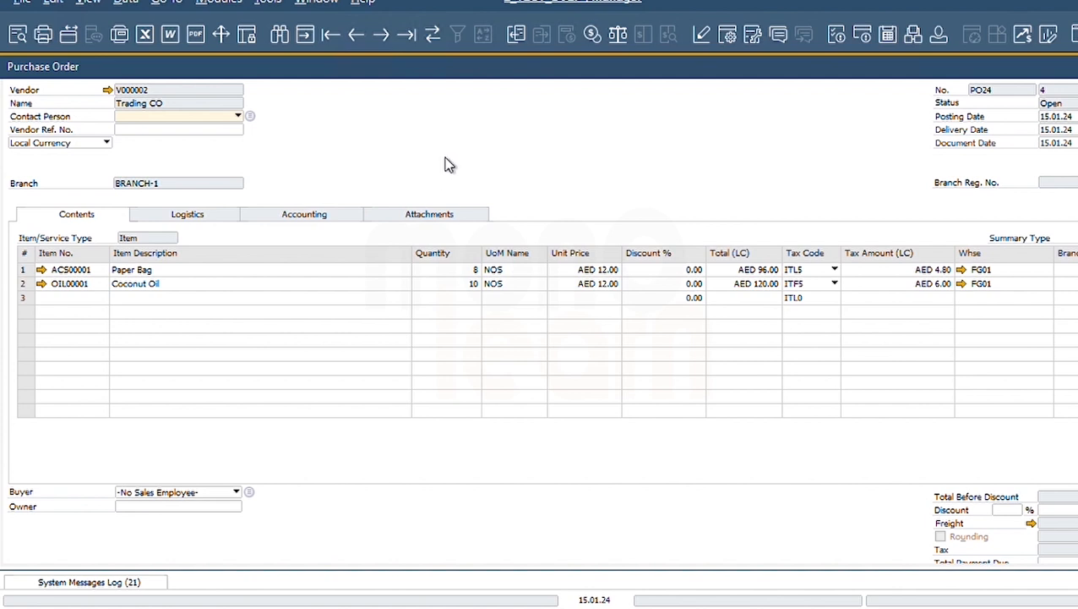
# Reopen the order's Relationship Map, open the source purchase quotation, and examine its Paper Bag and Coconut Oil rows
pyautogui.rightClick(479, 137)
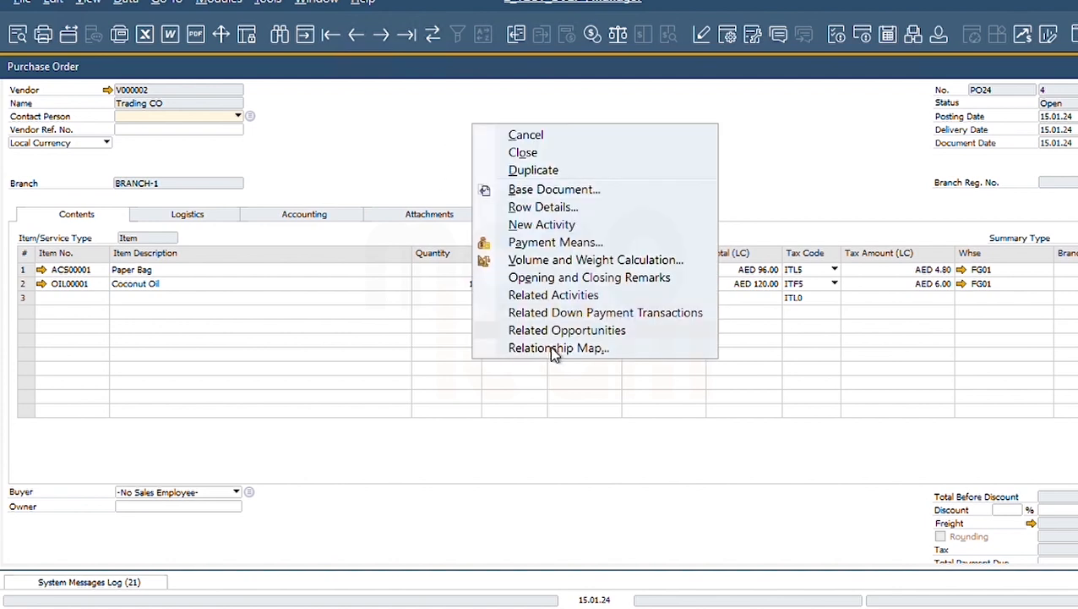
pyautogui.click(551, 348)
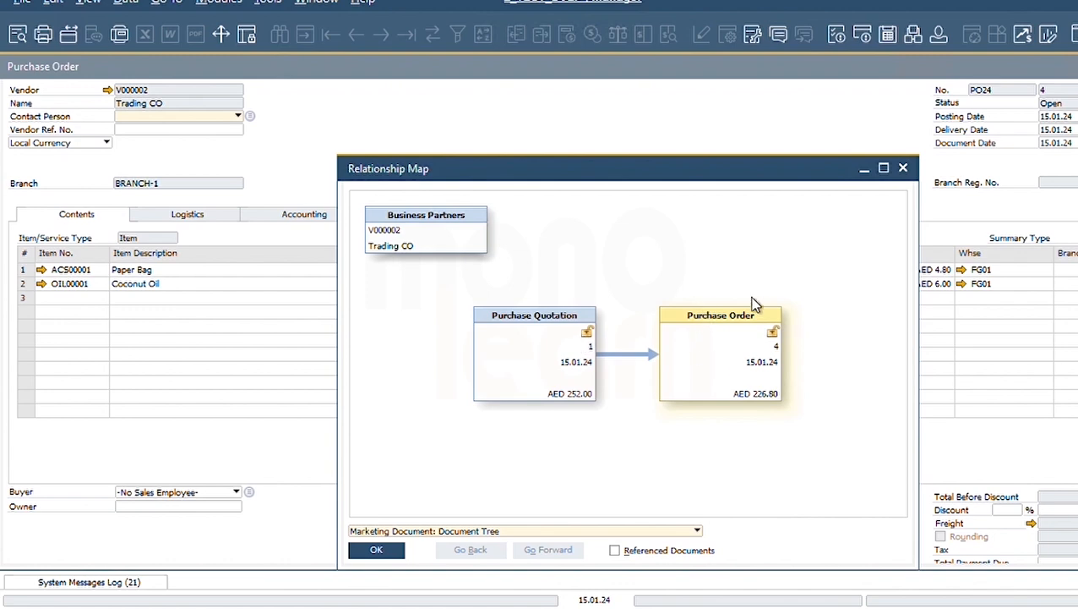
pyautogui.doubleClick(534, 373)
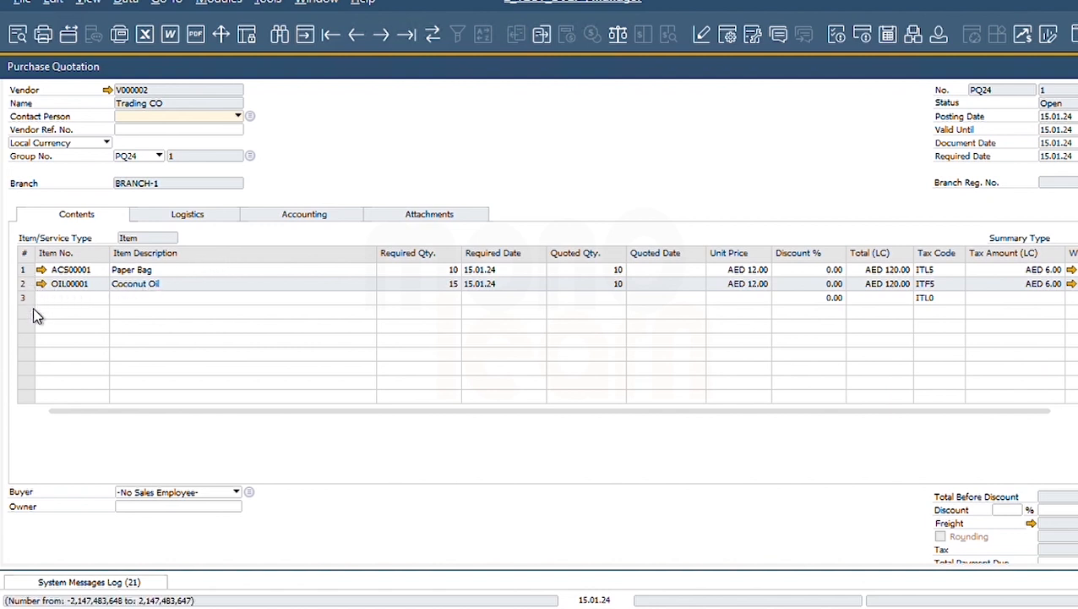
pyautogui.click(25, 270)
pyautogui.click(26, 286)
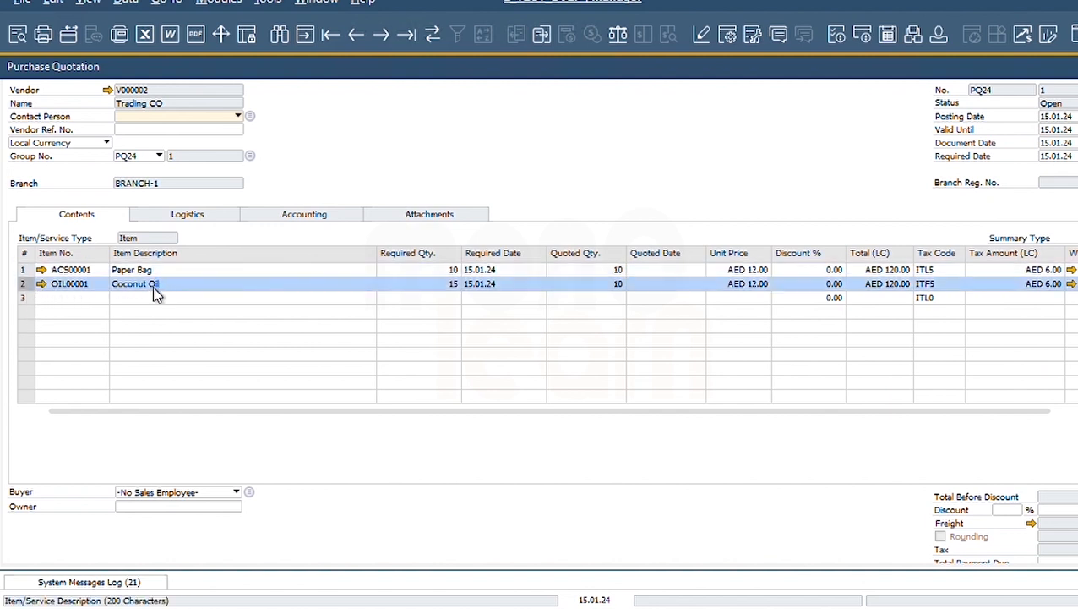
pyautogui.click(62, 299)
pyautogui.click(374, 298)
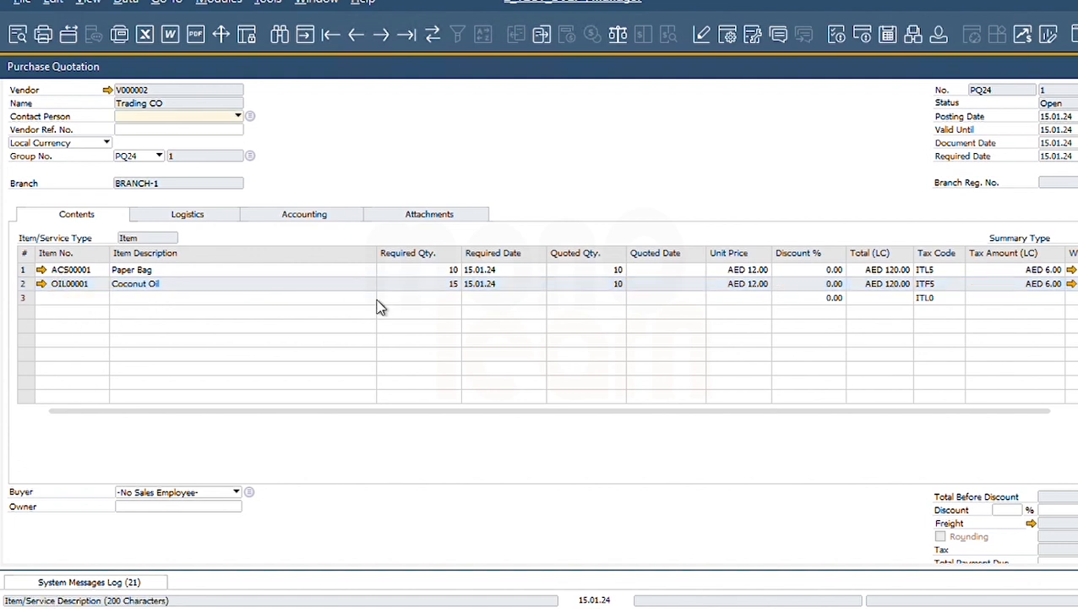